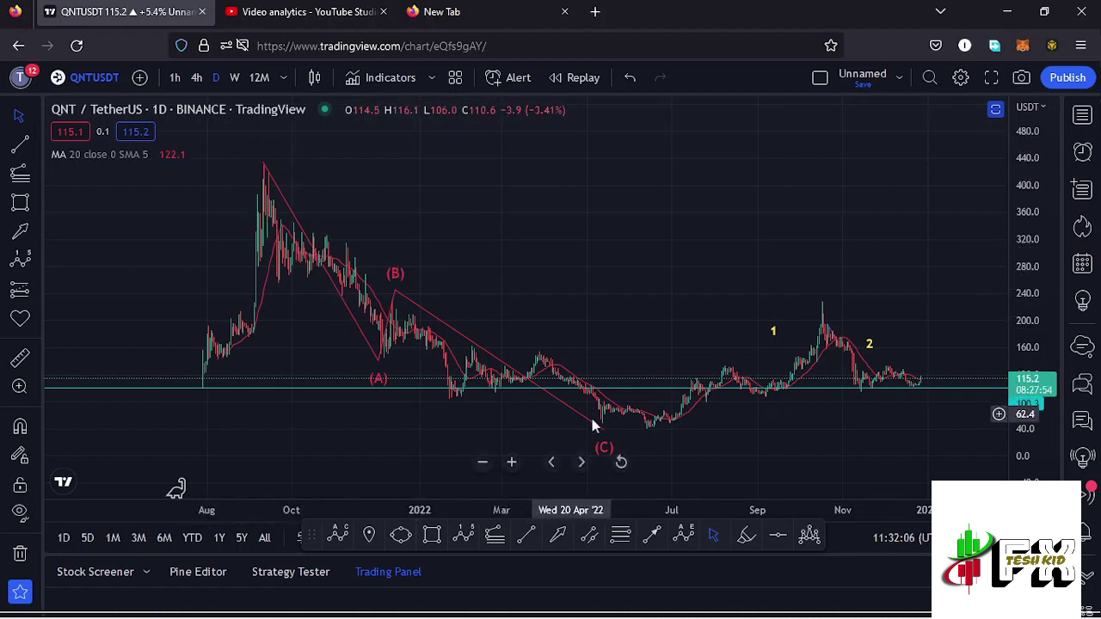
- Pan the QNT/USDT daily chart to recent candles and change the interval to 4h
drag(818, 437, 691, 426)
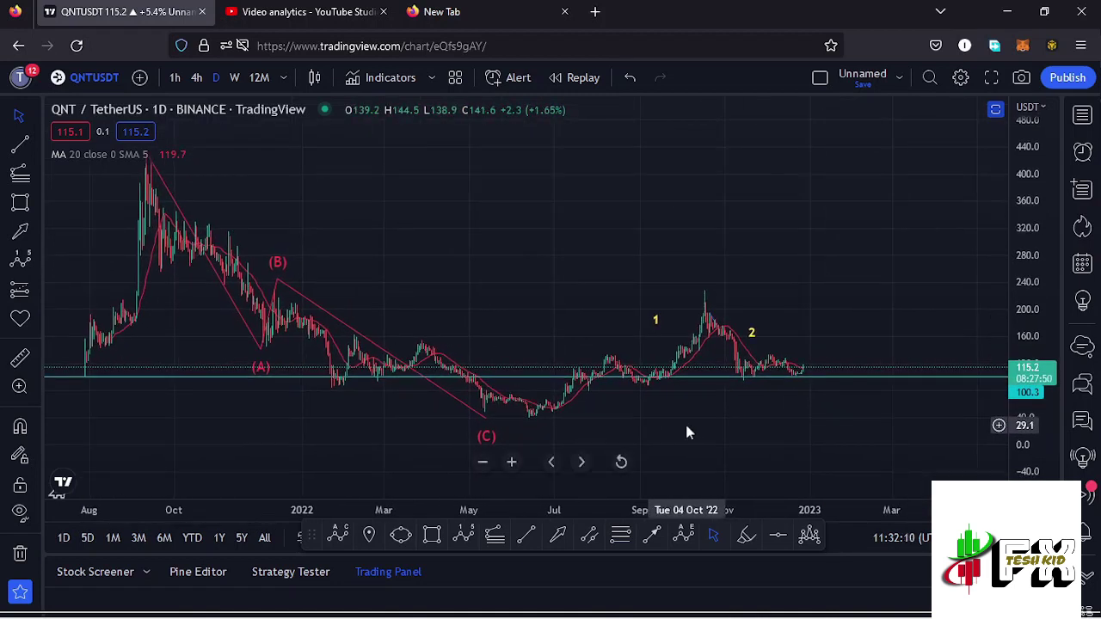
click(197, 77)
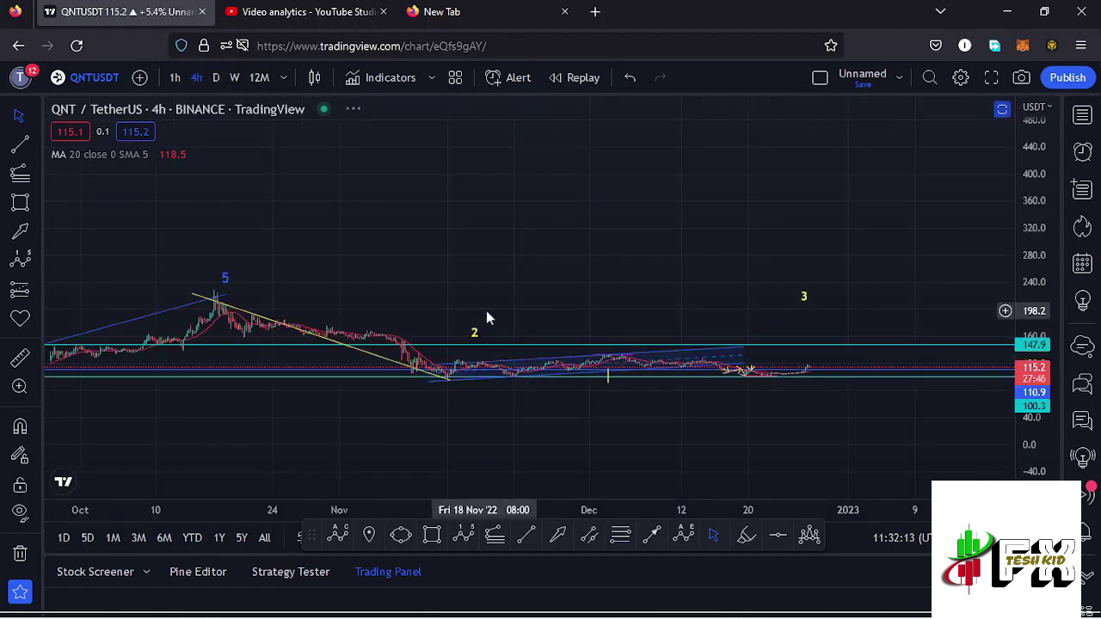
- Zoom out, stretch the price range, and move the yellow 1 wave label left and higher
scroll(486, 311, down, 6)
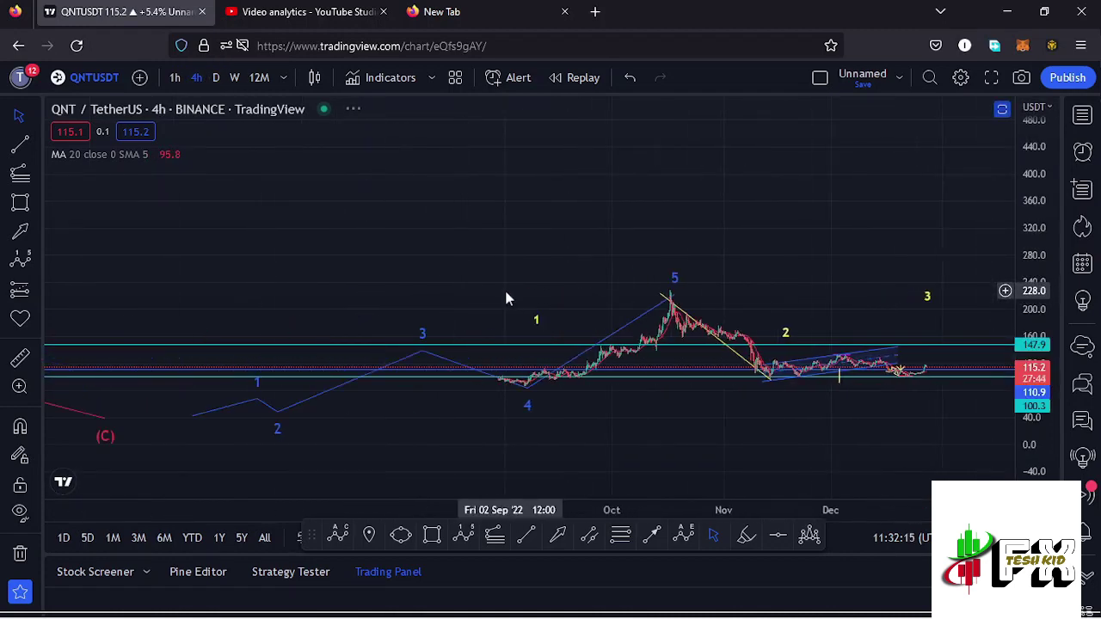
scroll(504, 293, down, 5)
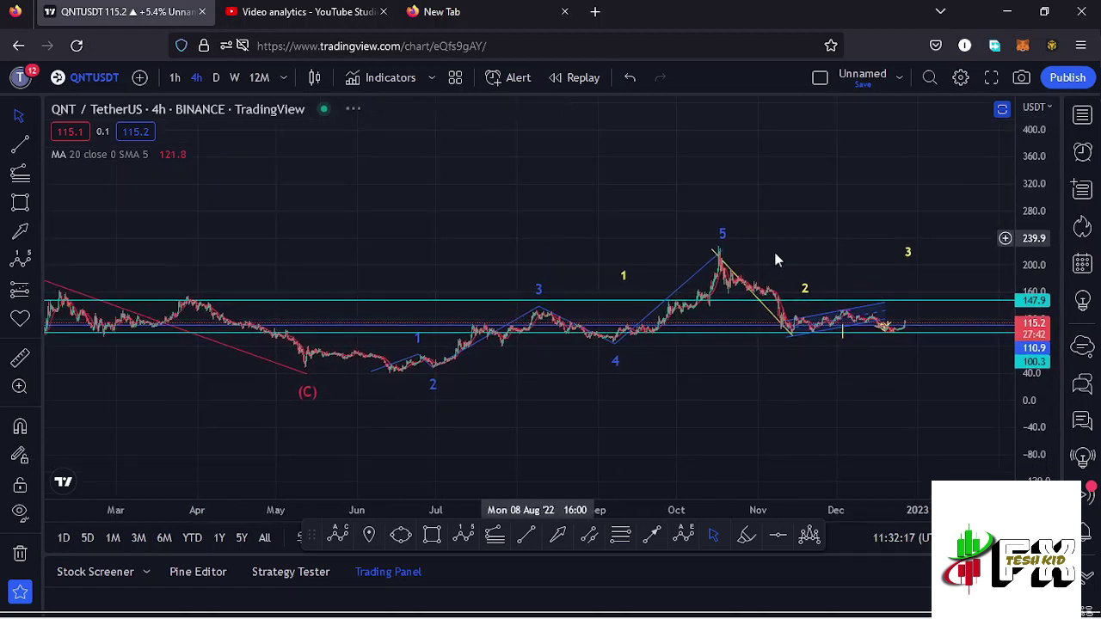
drag(1050, 374, 1049, 336)
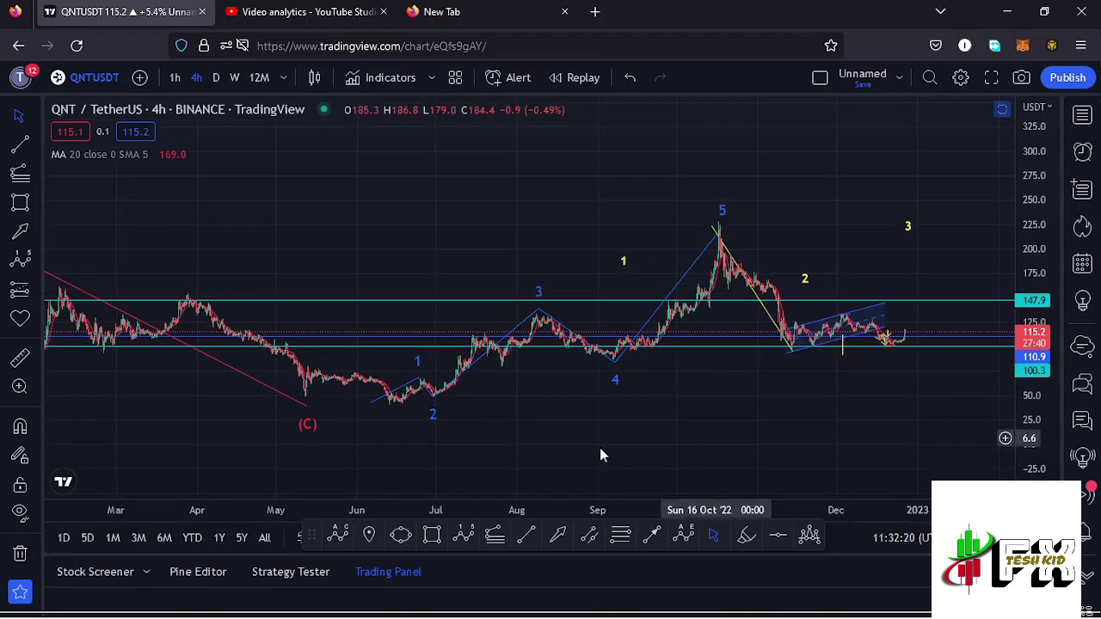
click(606, 367)
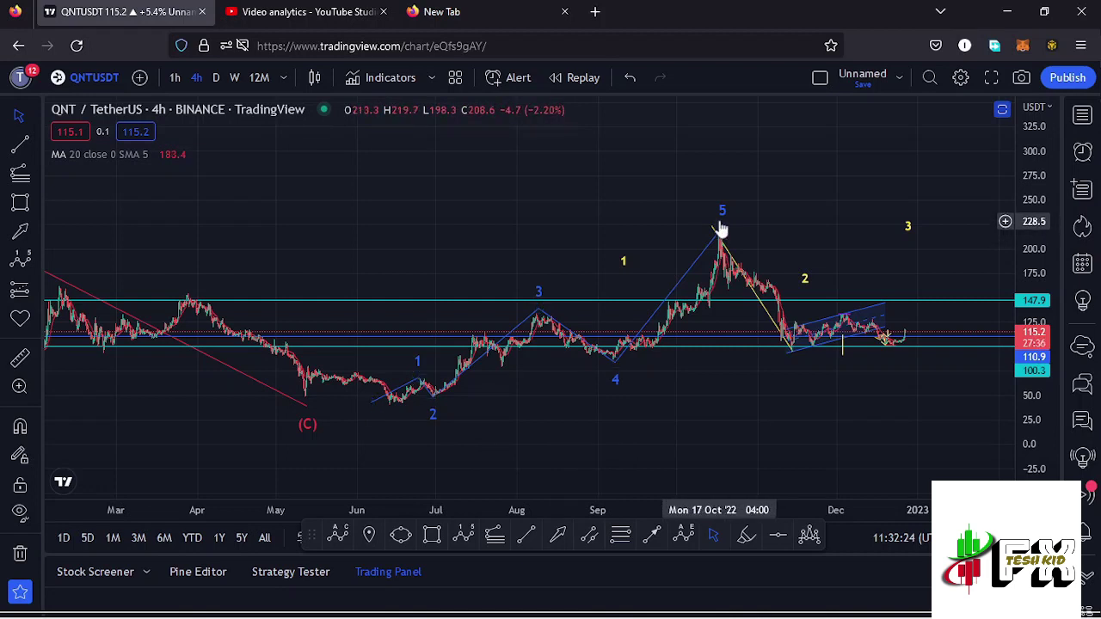
drag(626, 263, 614, 264)
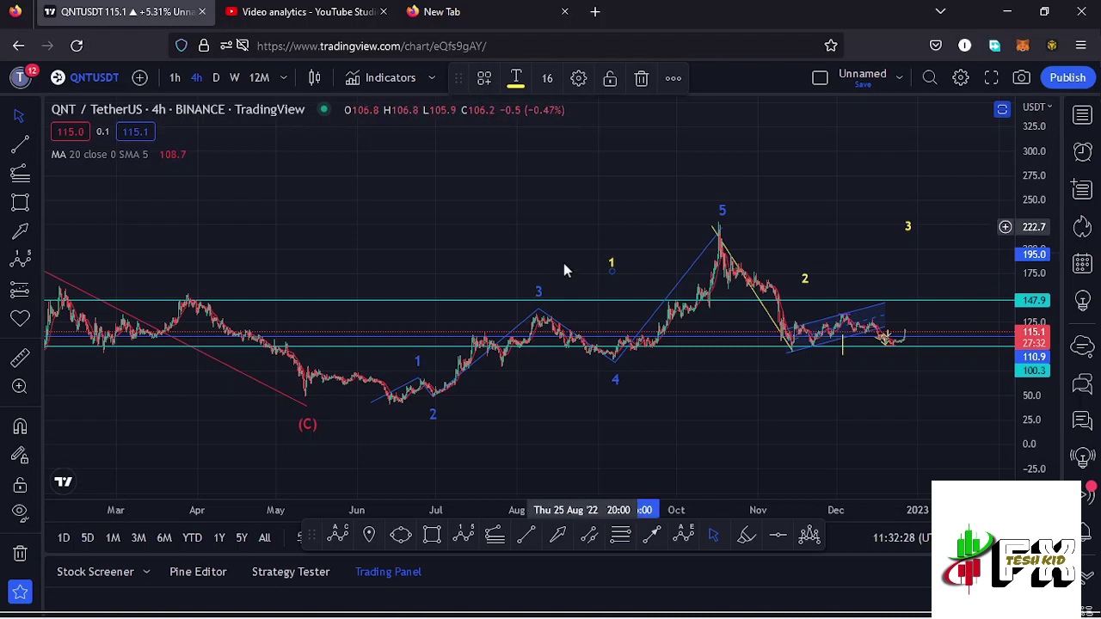
click(663, 254)
drag(663, 255, 612, 256)
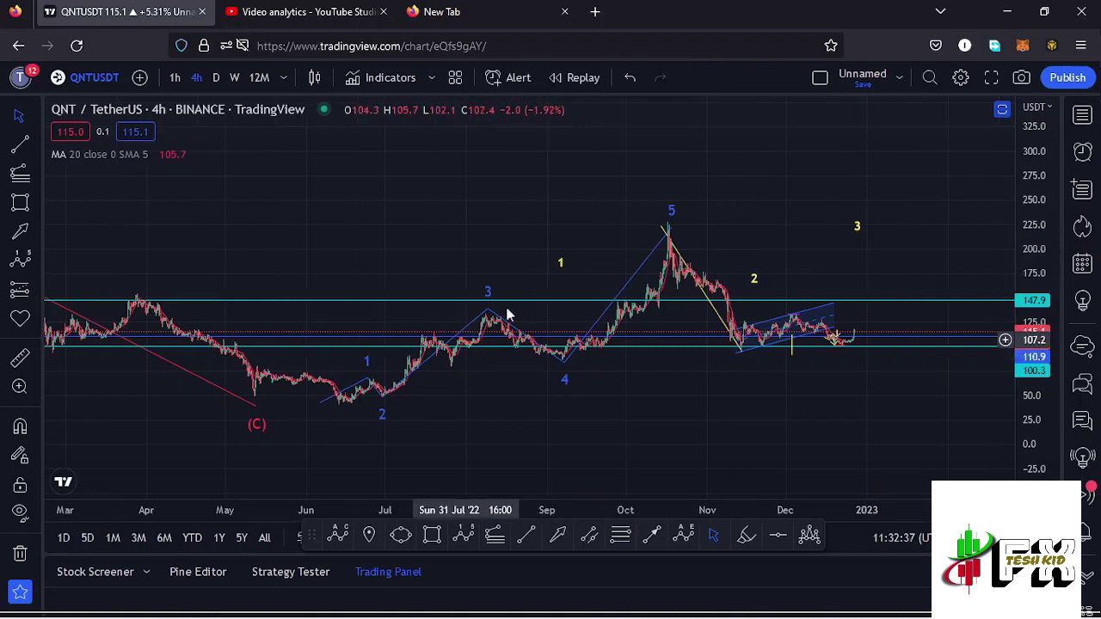
mouse_move(559, 265)
mouse_down()
mouse_move(561, 249)
mouse_move(582, 254)
mouse_move(547, 254)
mouse_up()
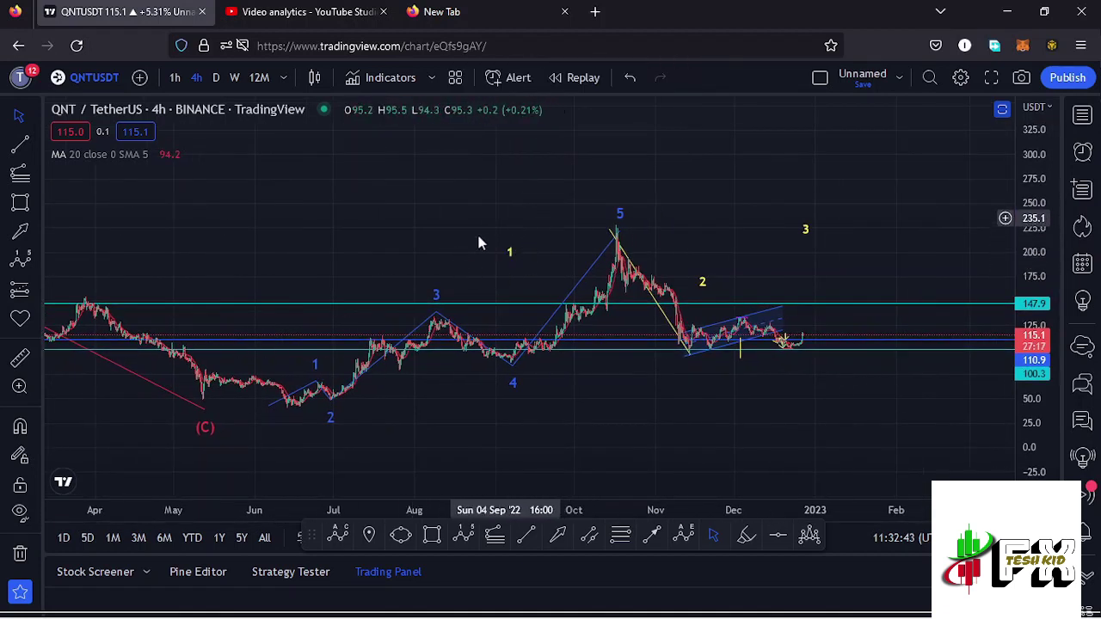
- Reposition the yellow 2 and 3 wave labels closer to recent price action
scroll(520, 265, up, 4)
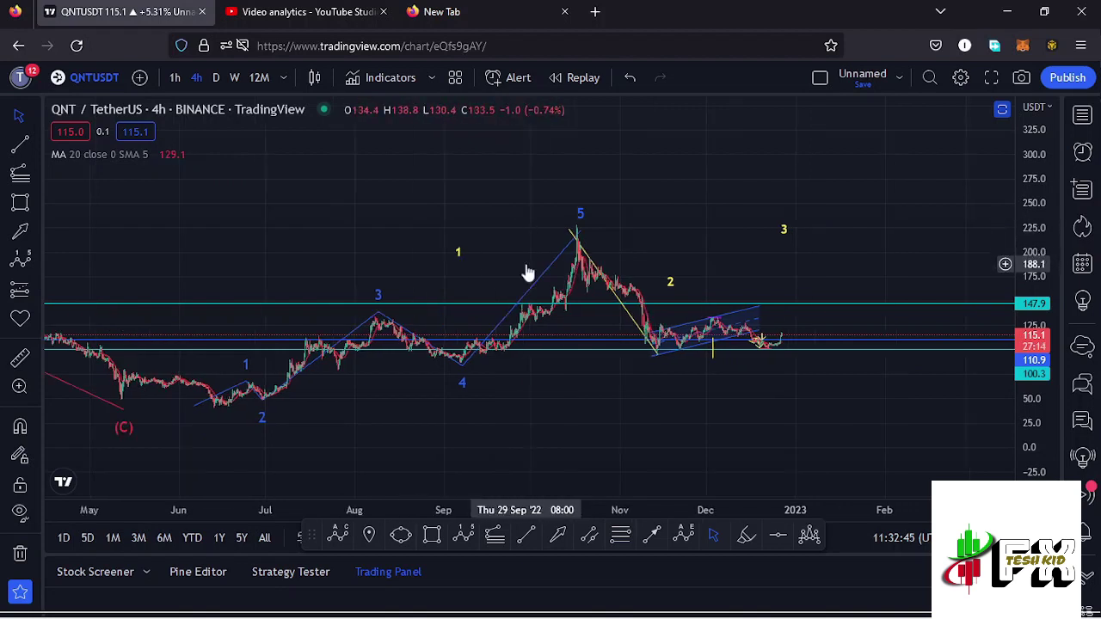
drag(520, 245, 589, 237)
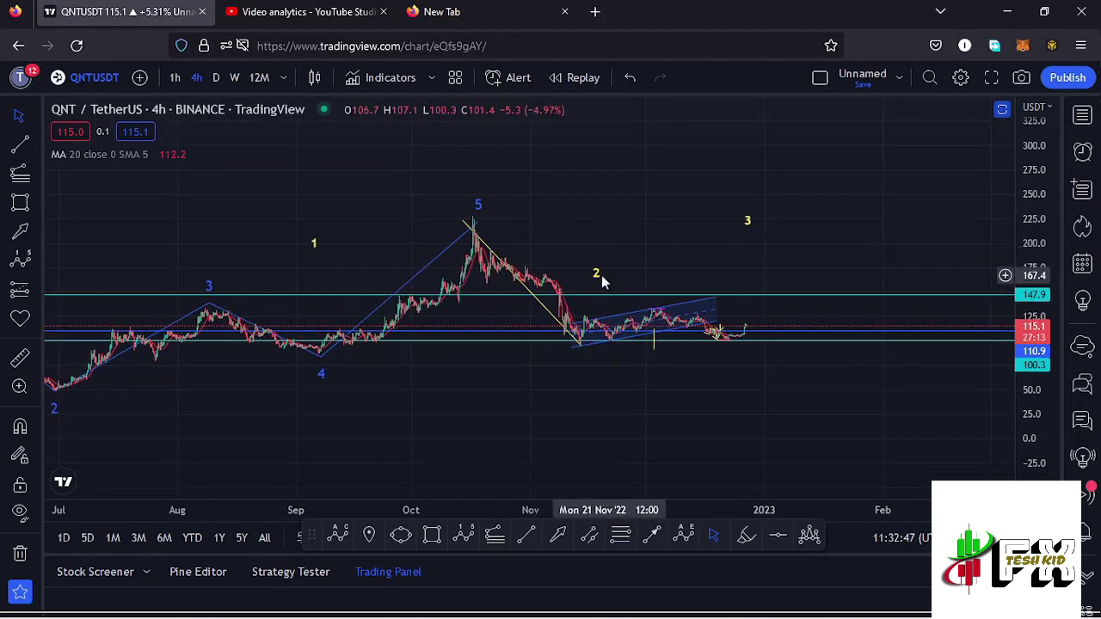
click(597, 270)
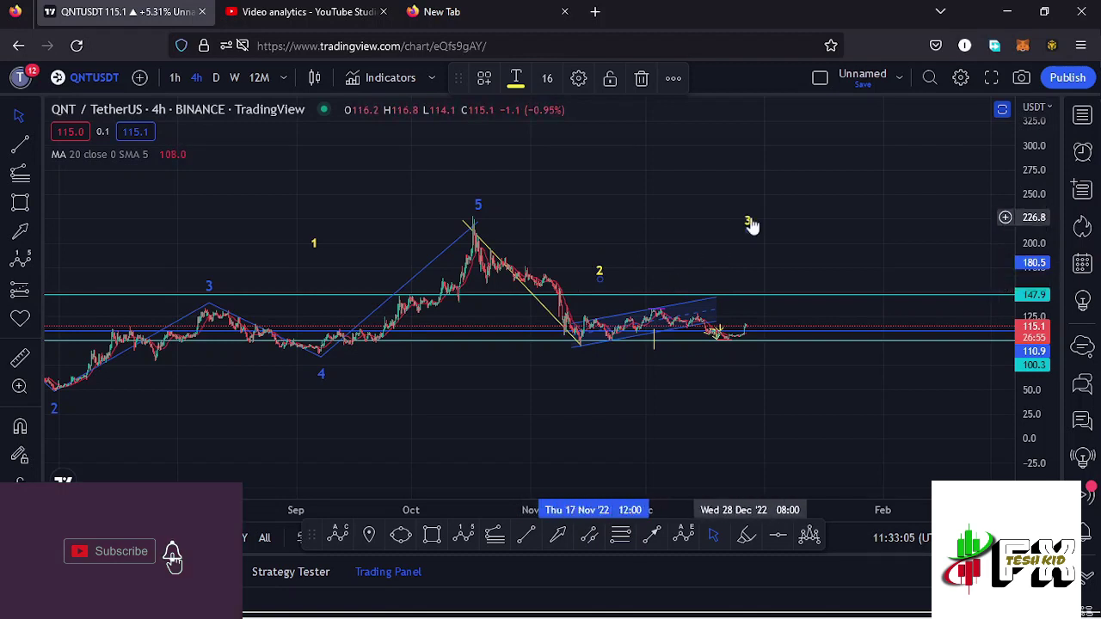
drag(745, 222, 732, 215)
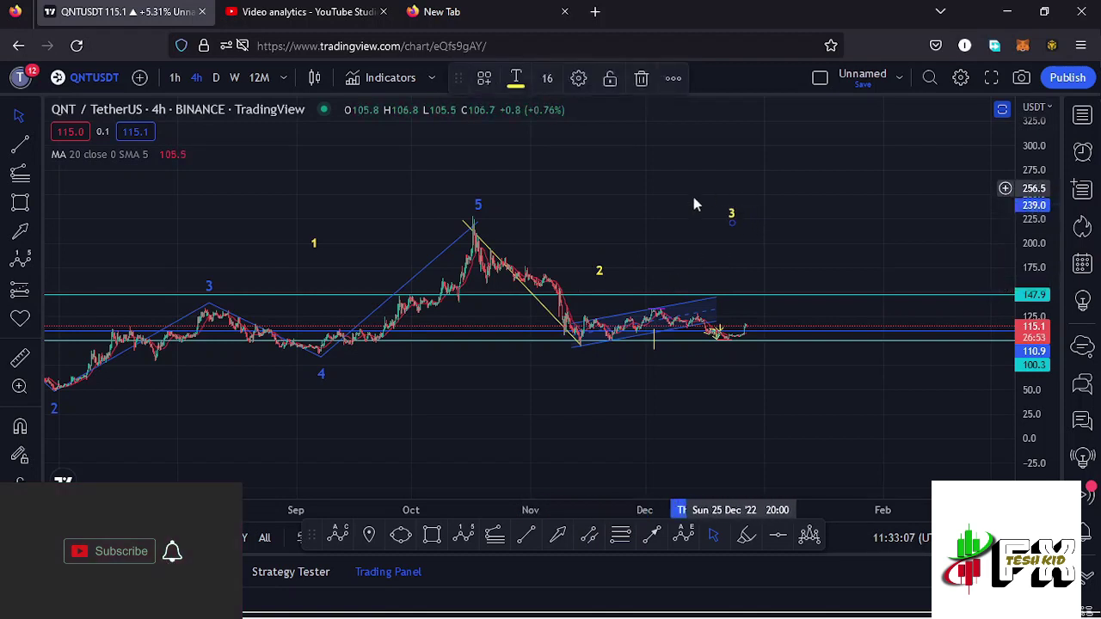
click(716, 258)
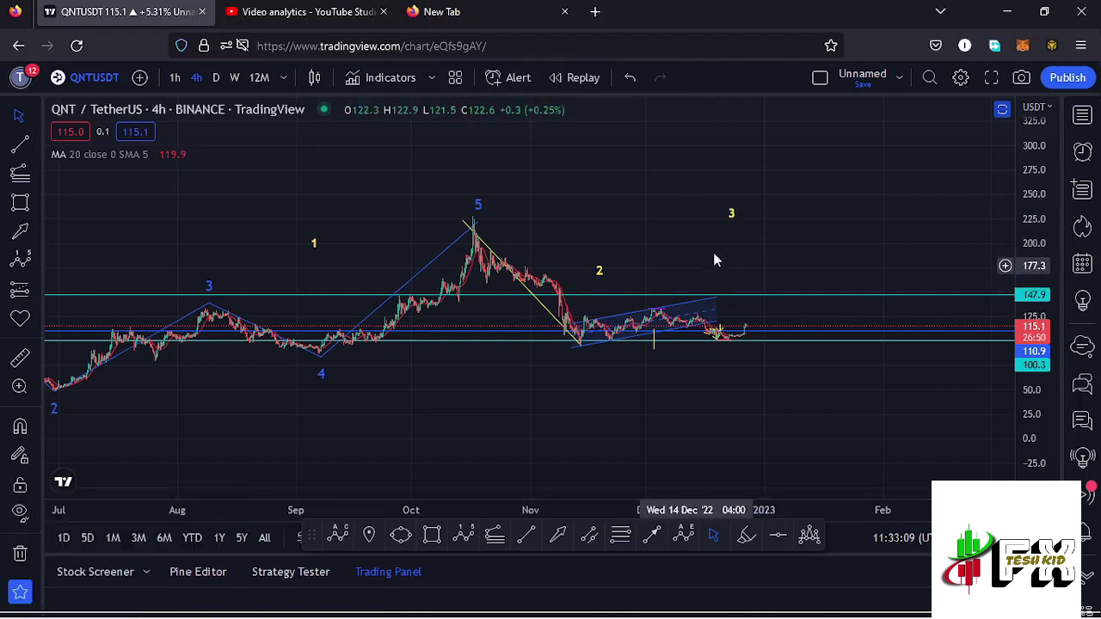
drag(716, 258, 742, 246)
- Zoom into recent 4-hour candles, stretching the price range to about 80–170
drag(1023, 342, 926, 342)
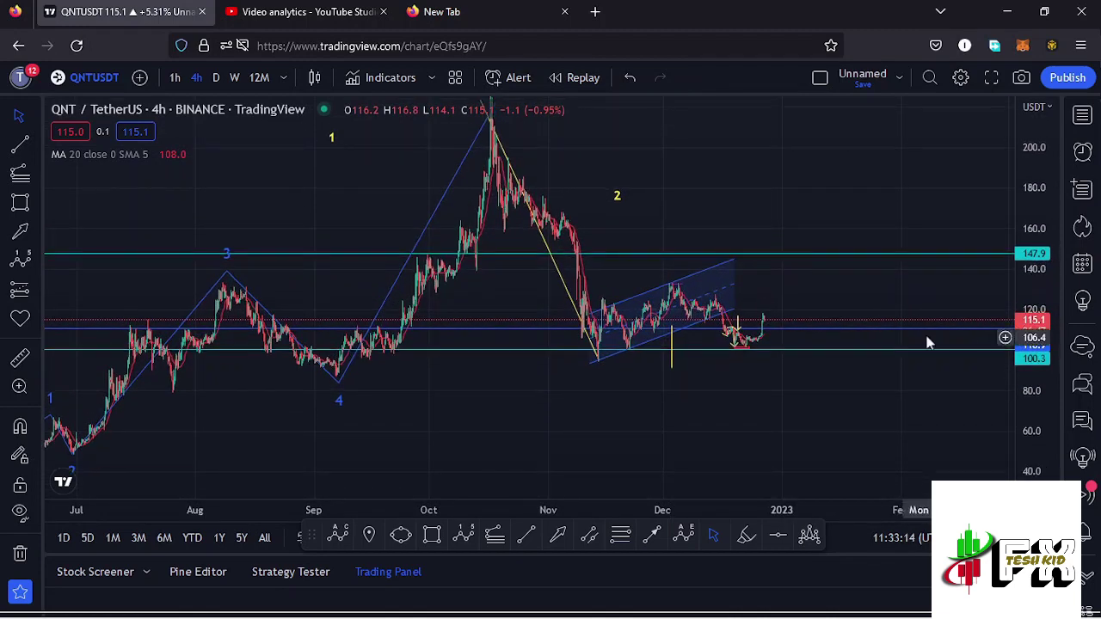
scroll(817, 332, up, 5)
scroll(625, 292, down, 2)
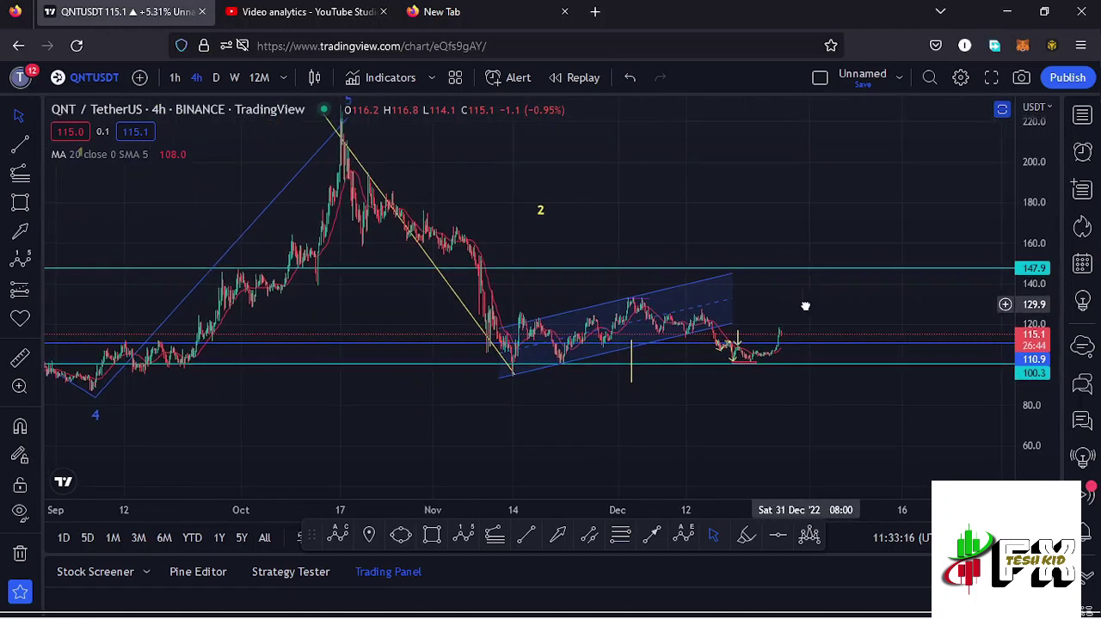
scroll(793, 316, up, 3)
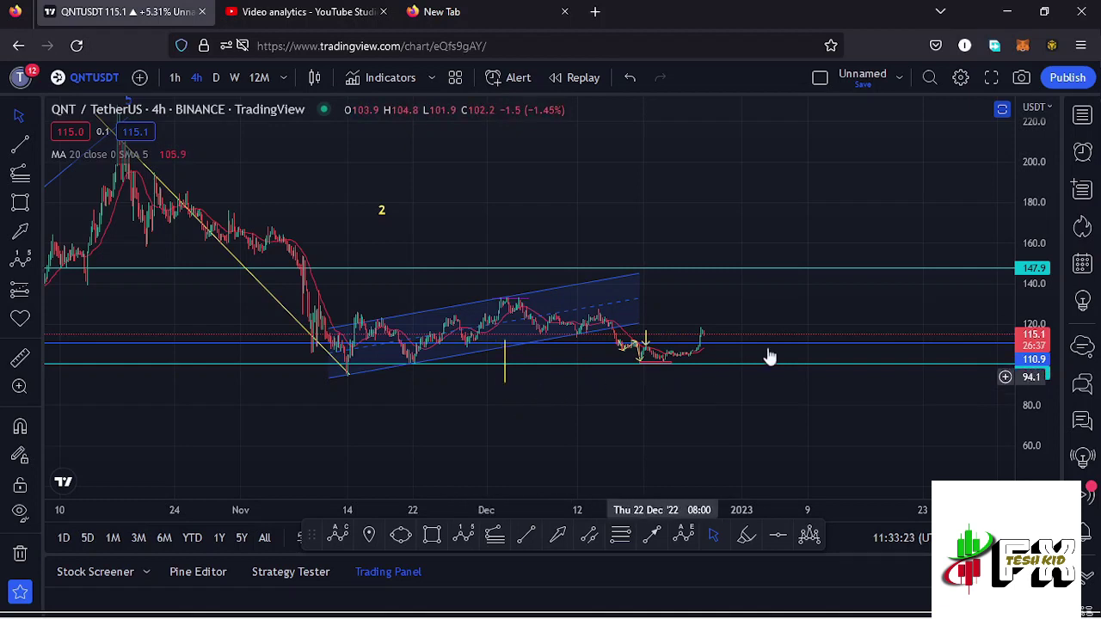
drag(762, 314, 799, 295)
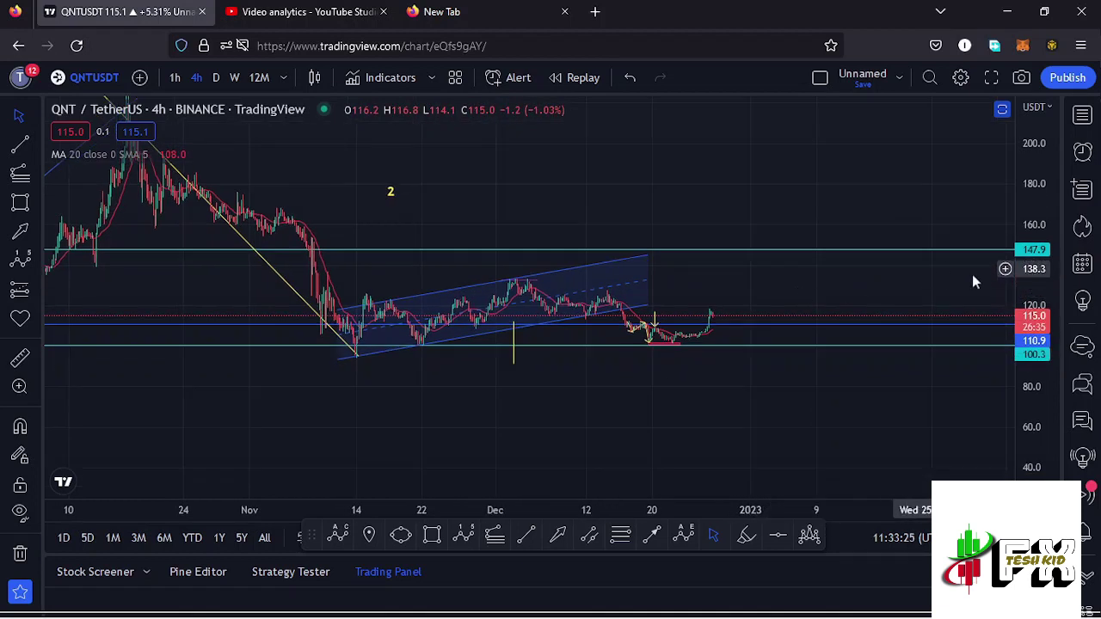
drag(1041, 361, 1039, 331)
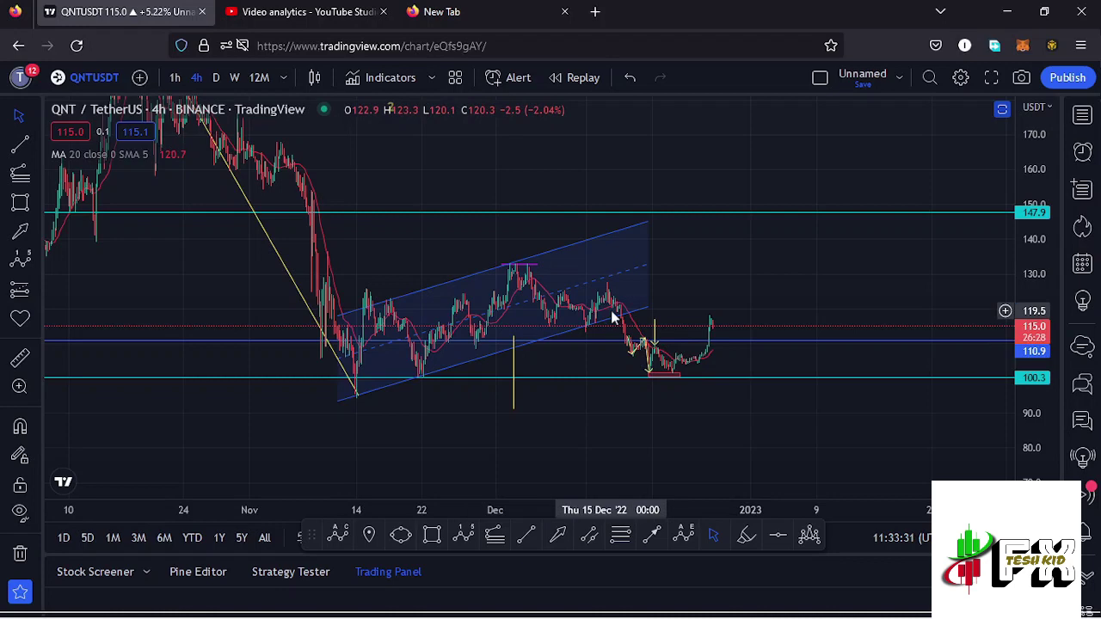
- Frame recent candles at about 80–140, select the red lows rectangle, and switch to 1h
scroll(598, 383, up, 5)
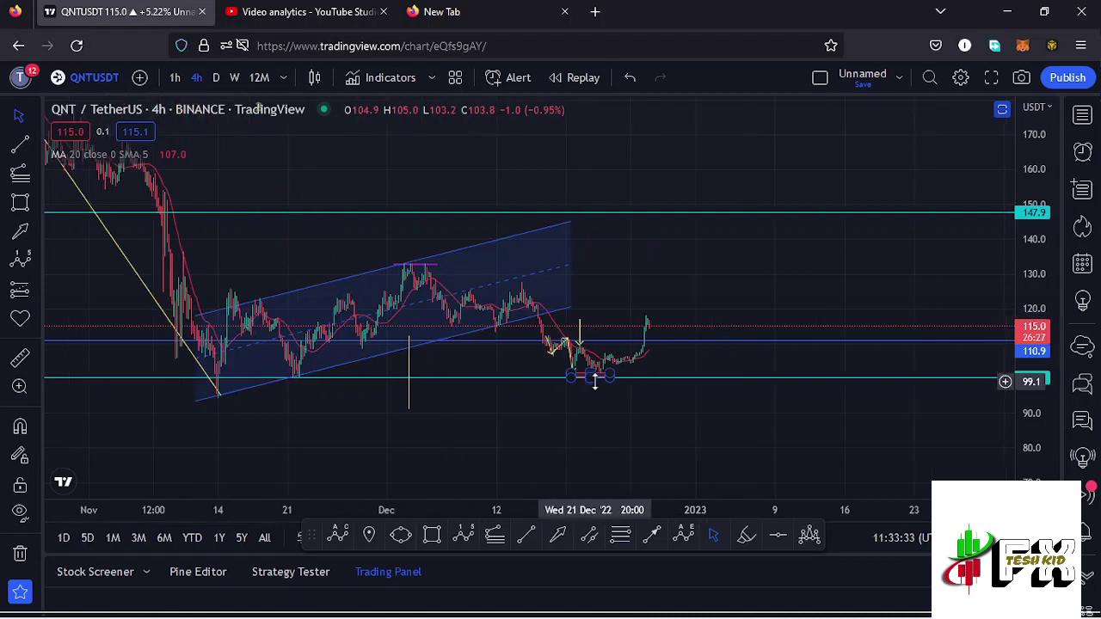
drag(733, 277, 917, 267)
drag(1041, 293, 1043, 332)
drag(969, 327, 651, 336)
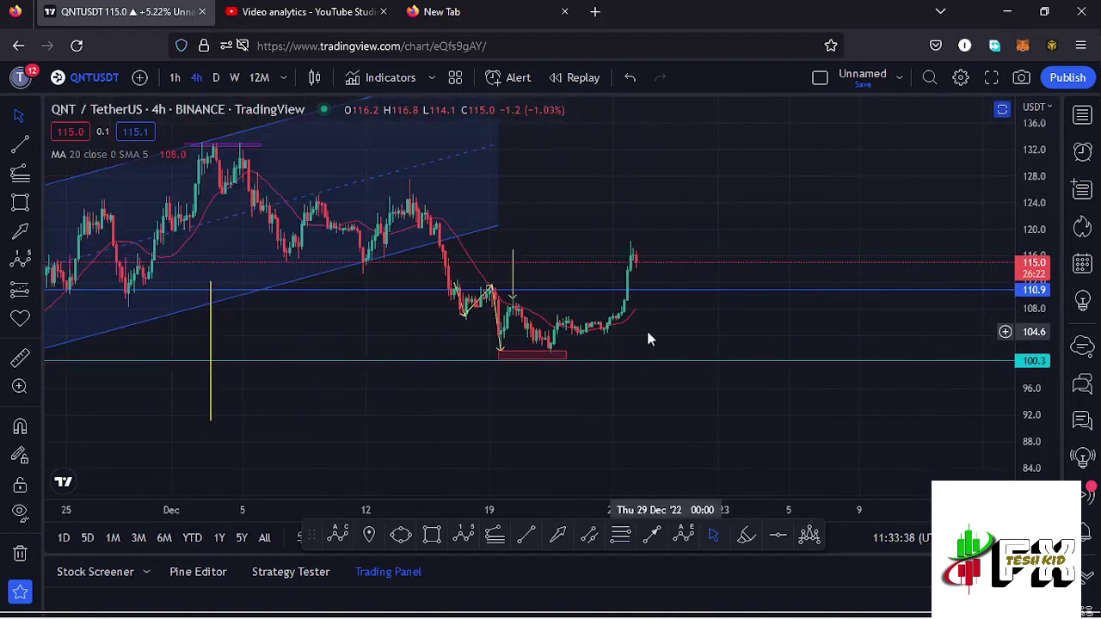
scroll(450, 305, up, 3)
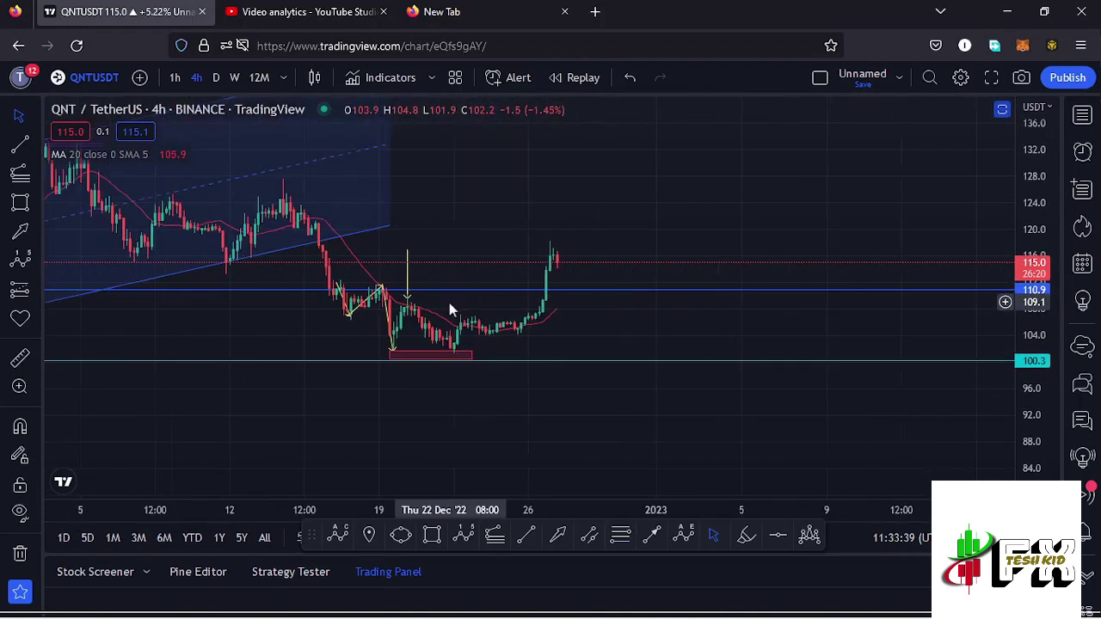
click(330, 353)
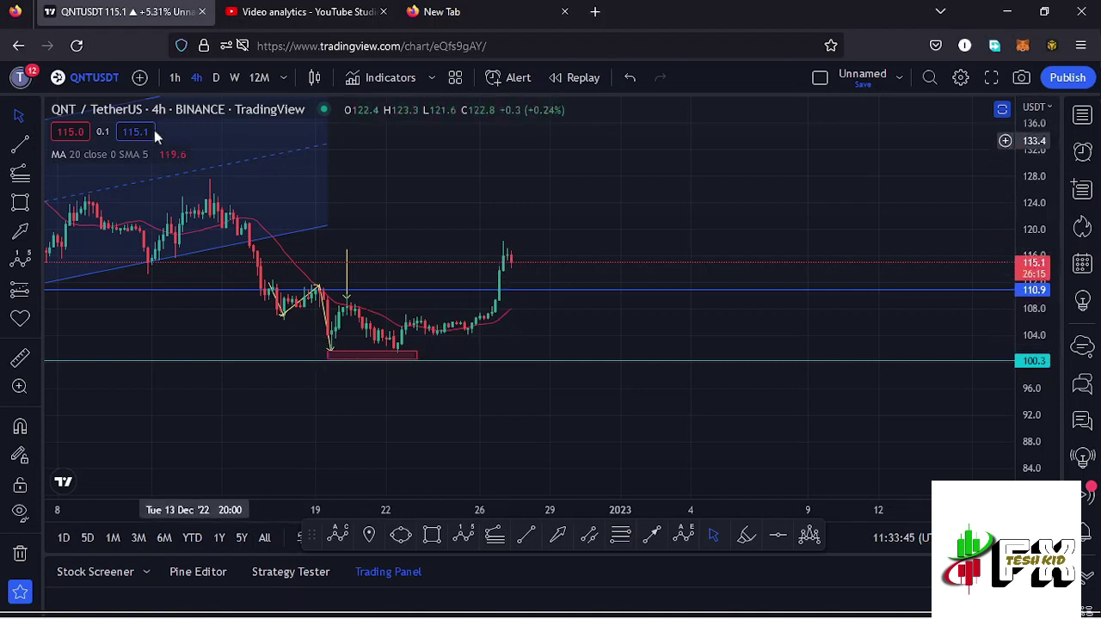
click(176, 78)
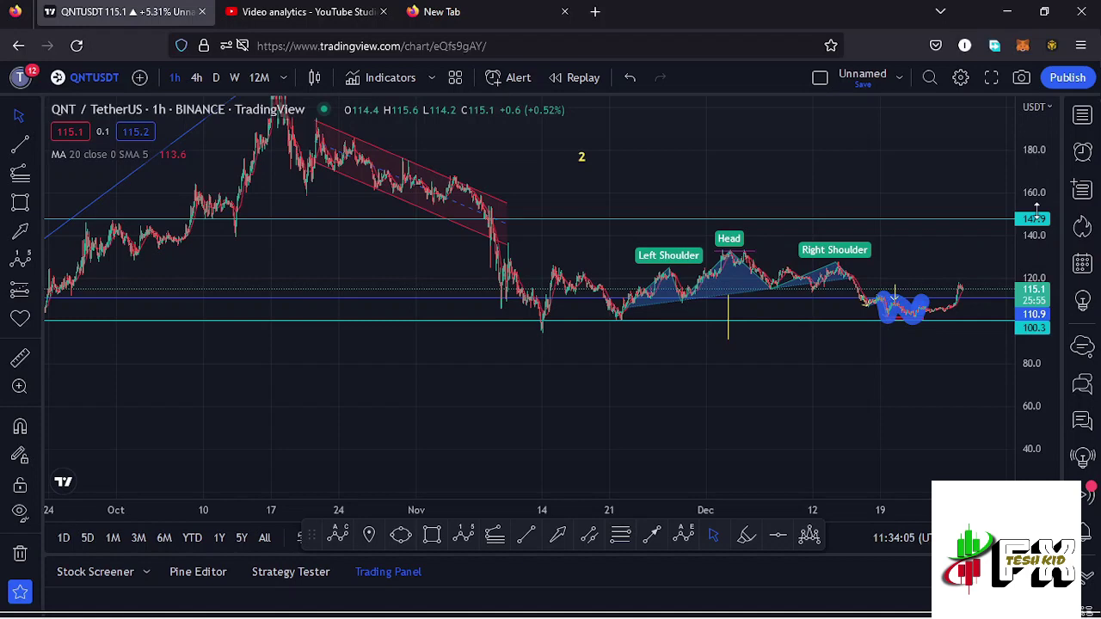
- Reframe the 1-hour chart and select, then deselect, the yellow 2 label
drag(1037, 211, 1038, 239)
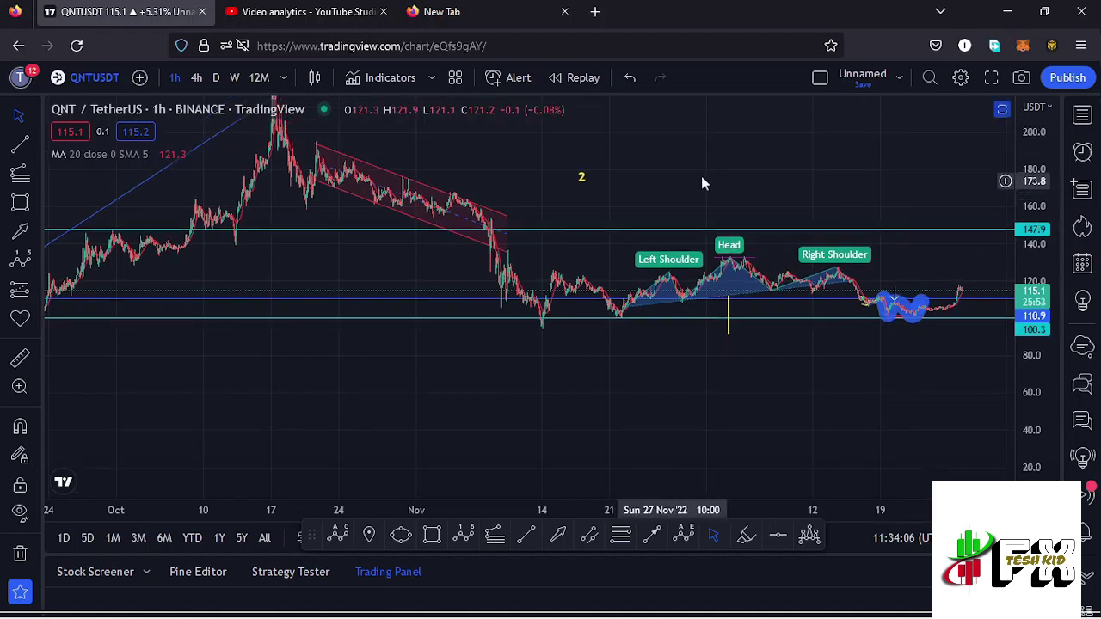
drag(676, 208, 615, 249)
click(521, 219)
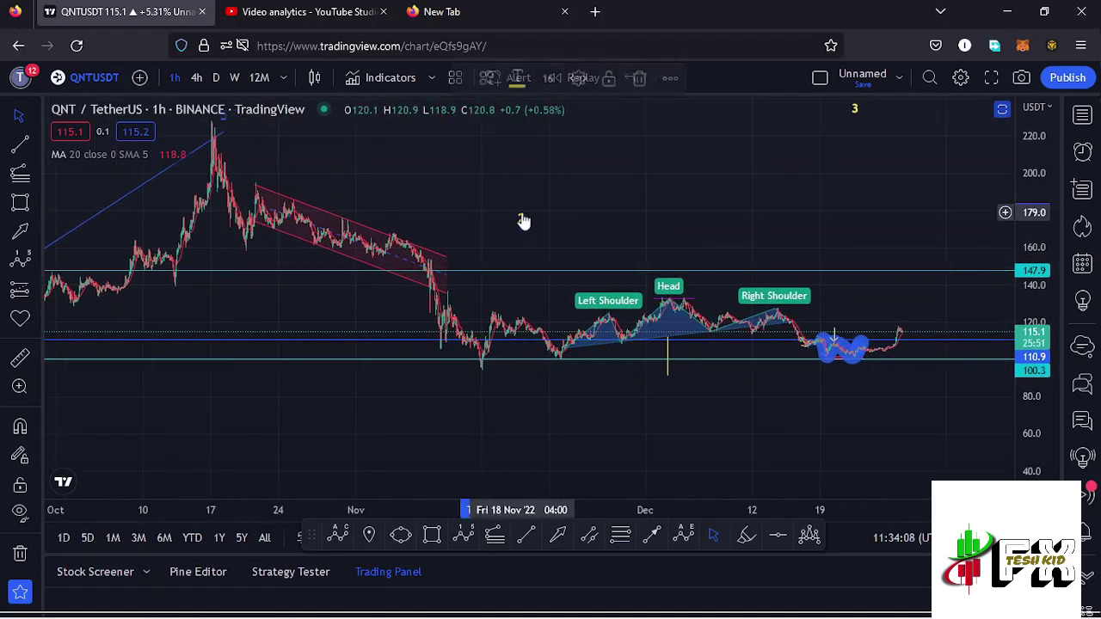
drag(463, 197, 469, 214)
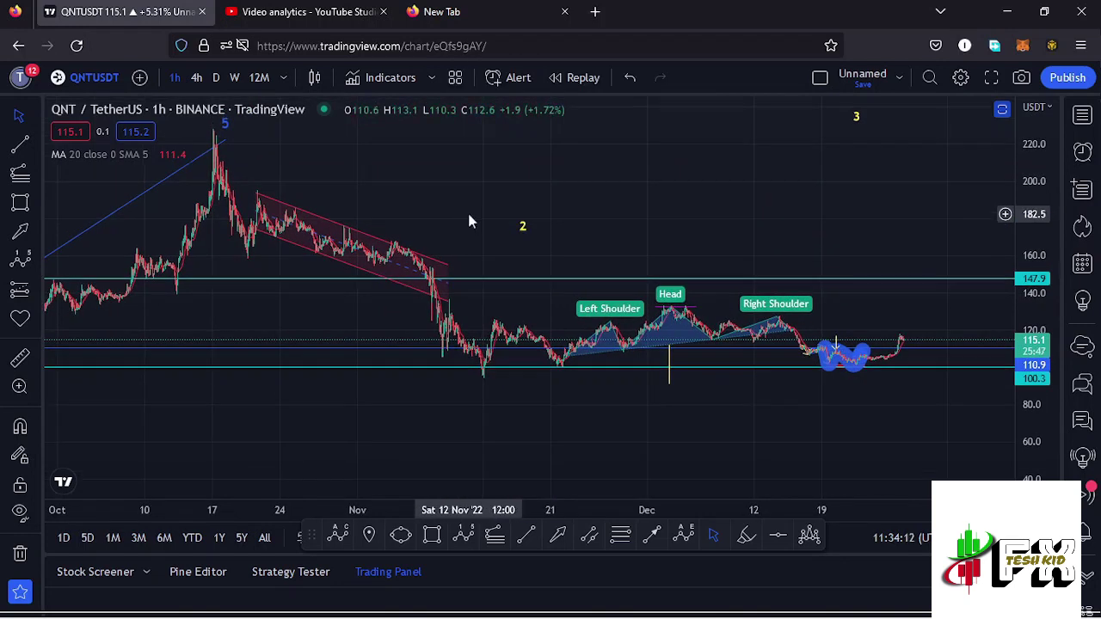
drag(459, 214, 465, 224)
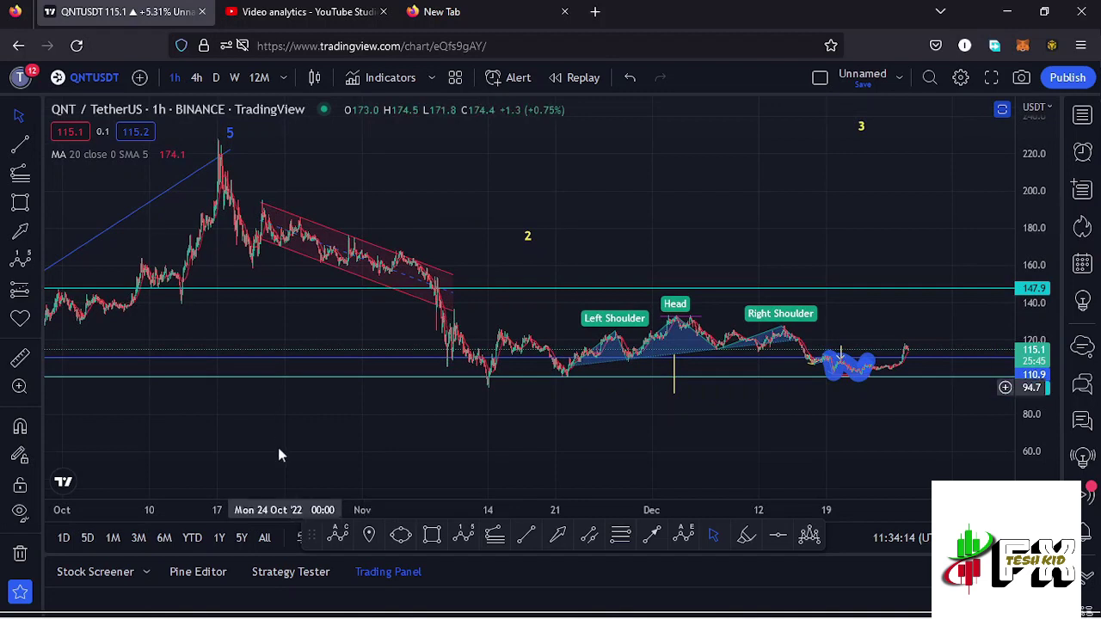
- Draw the ABC correction from the October peak (0) through (A) and (B) to the November low (C)
click(215, 142)
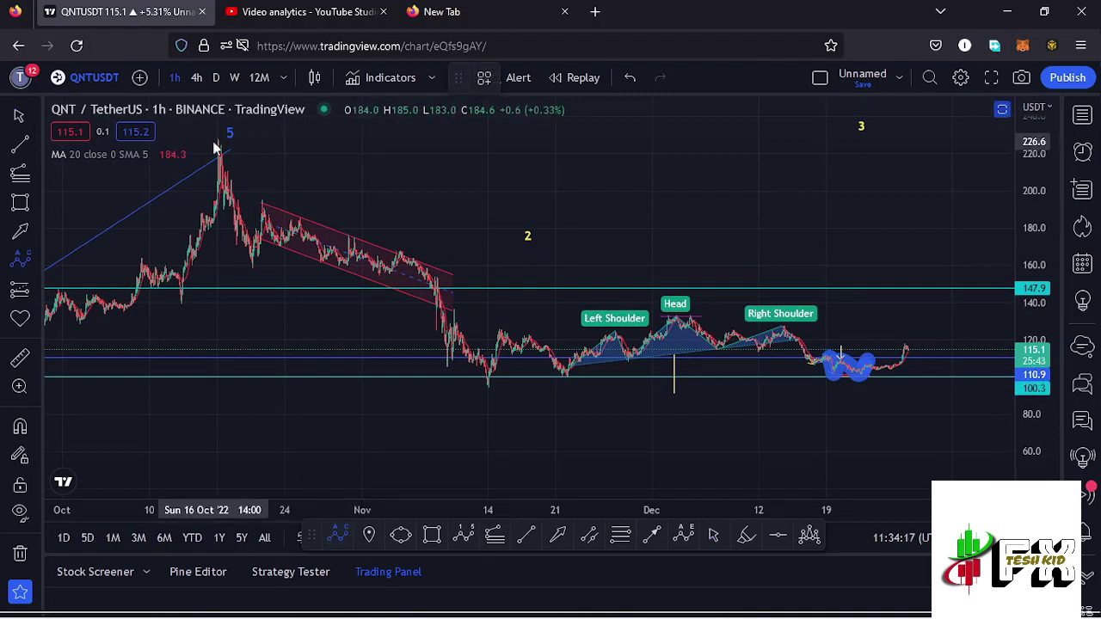
click(249, 268)
click(263, 200)
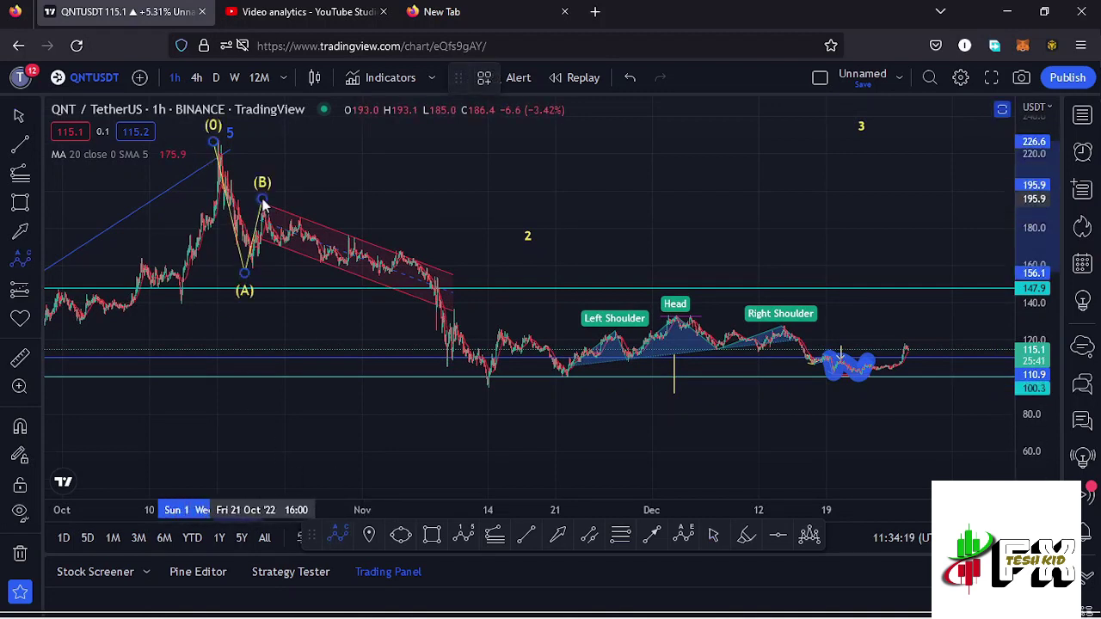
click(503, 403)
drag(495, 406, 487, 389)
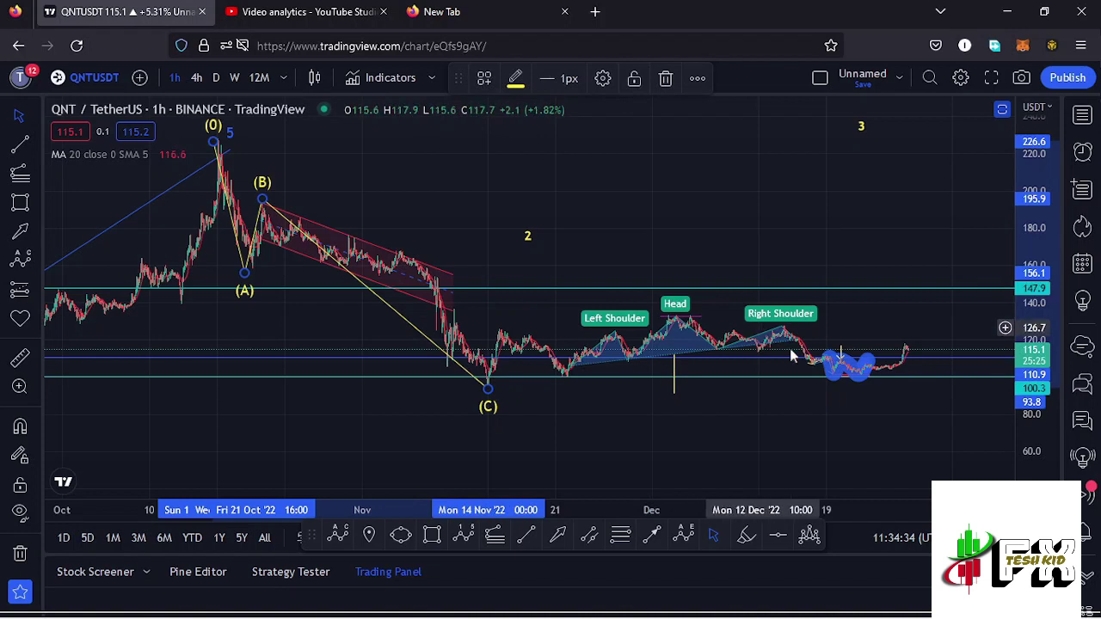
- Pan around to review the new ABC wave drawing and select it
drag(872, 234, 831, 207)
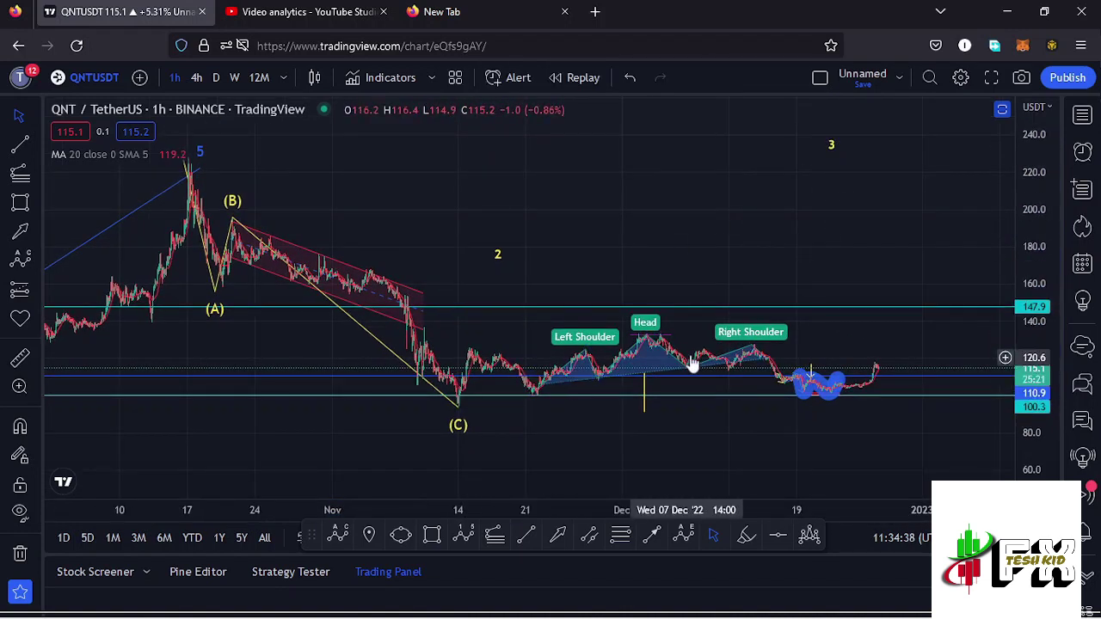
mouse_move(544, 418)
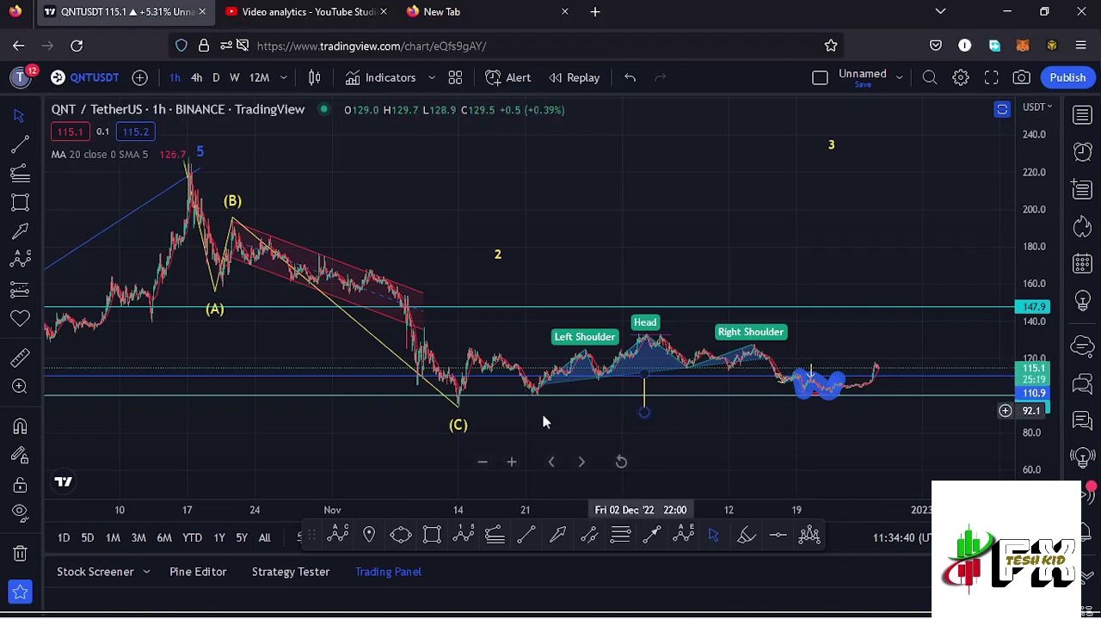
drag(540, 440, 619, 420)
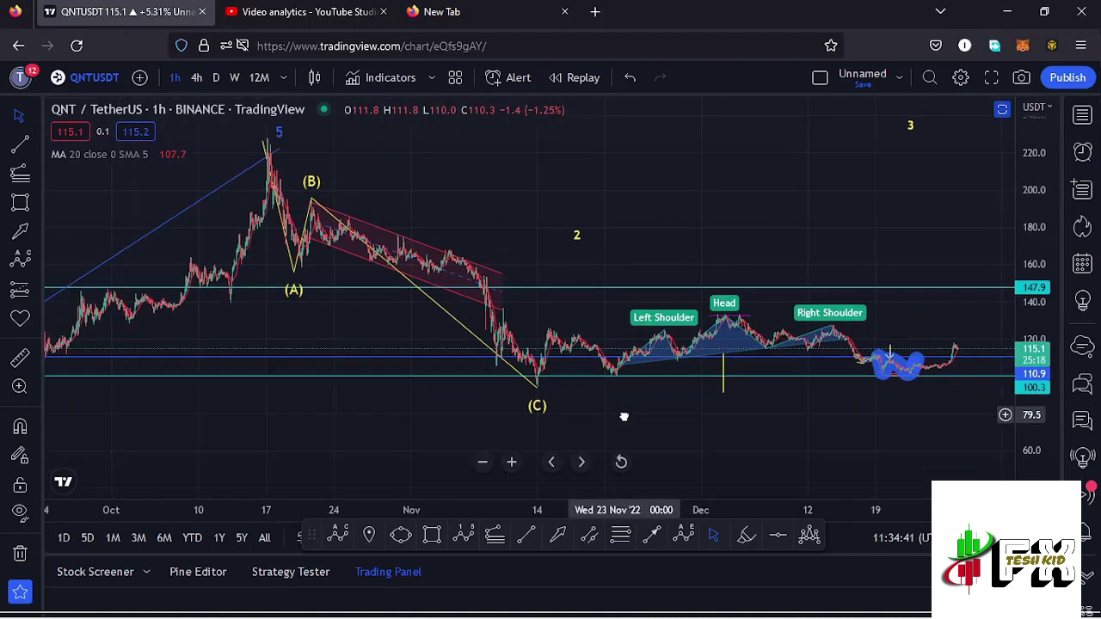
click(546, 399)
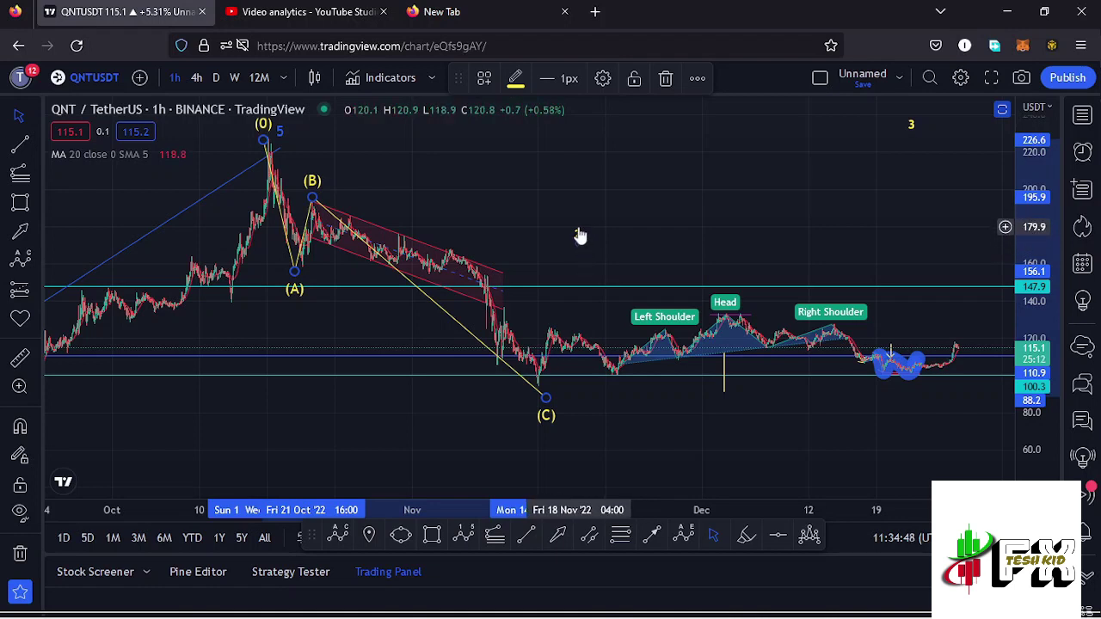
drag(729, 225, 639, 234)
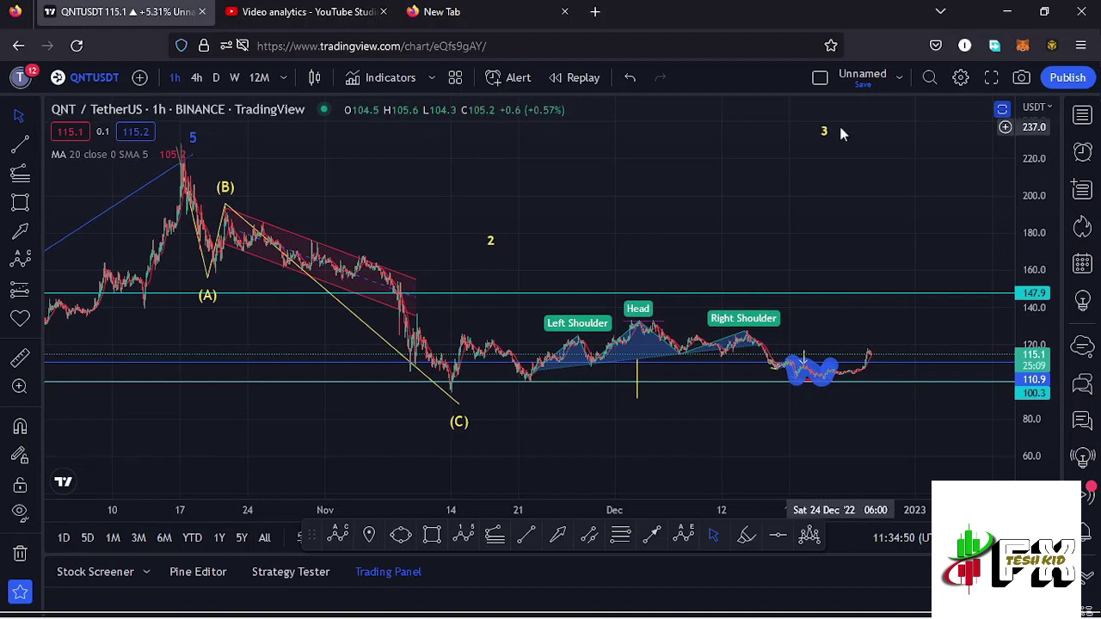
- Select the 3 wave label, then deselect it and move the chart along
click(817, 138)
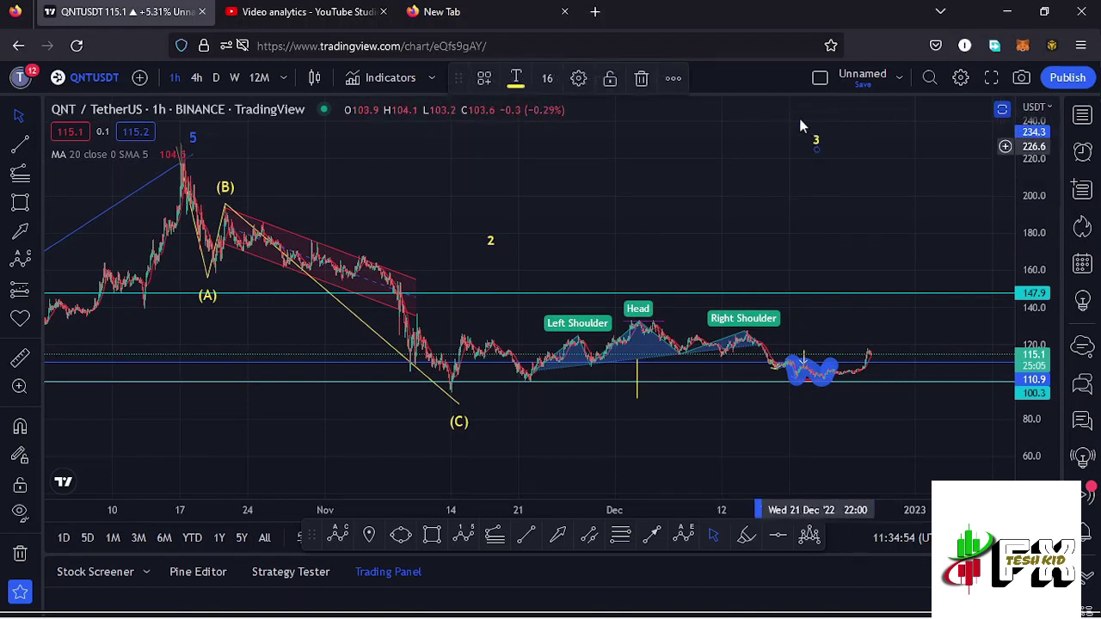
click(799, 229)
drag(799, 229, 752, 216)
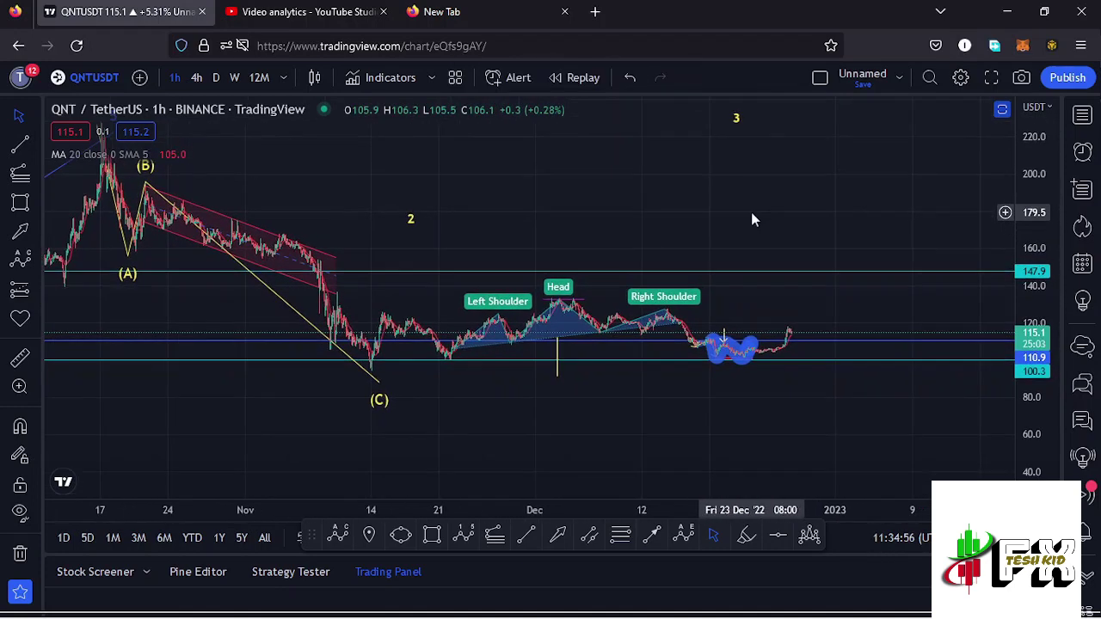
scroll(745, 365, up, 5)
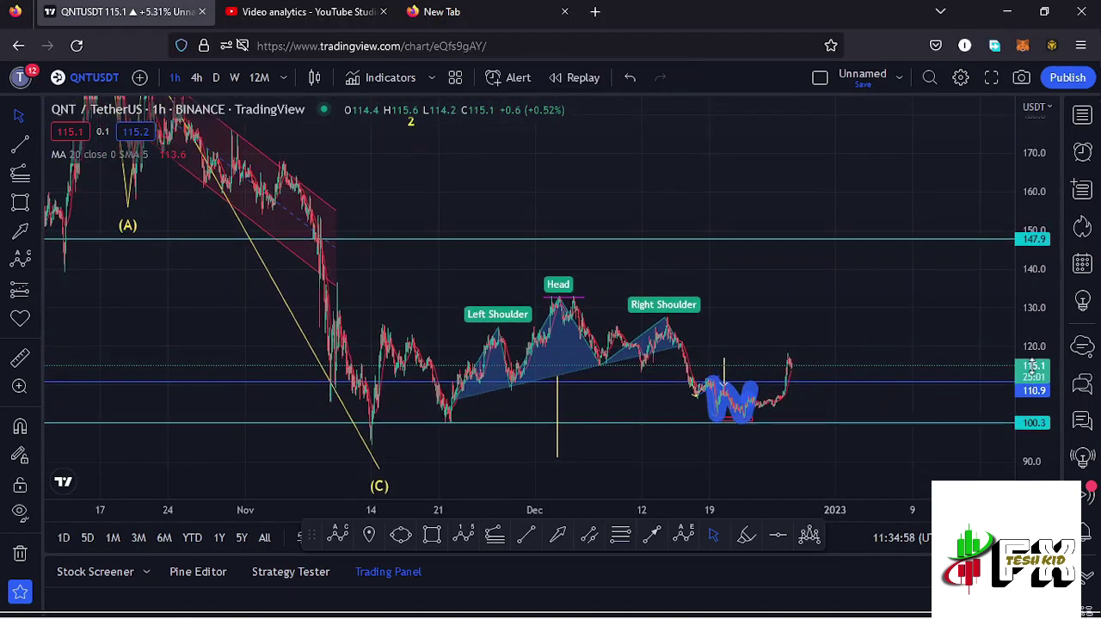
- Zoom in and stretch the price scale to enlarge the W double-bottom pattern
drag(745, 365, 826, 327)
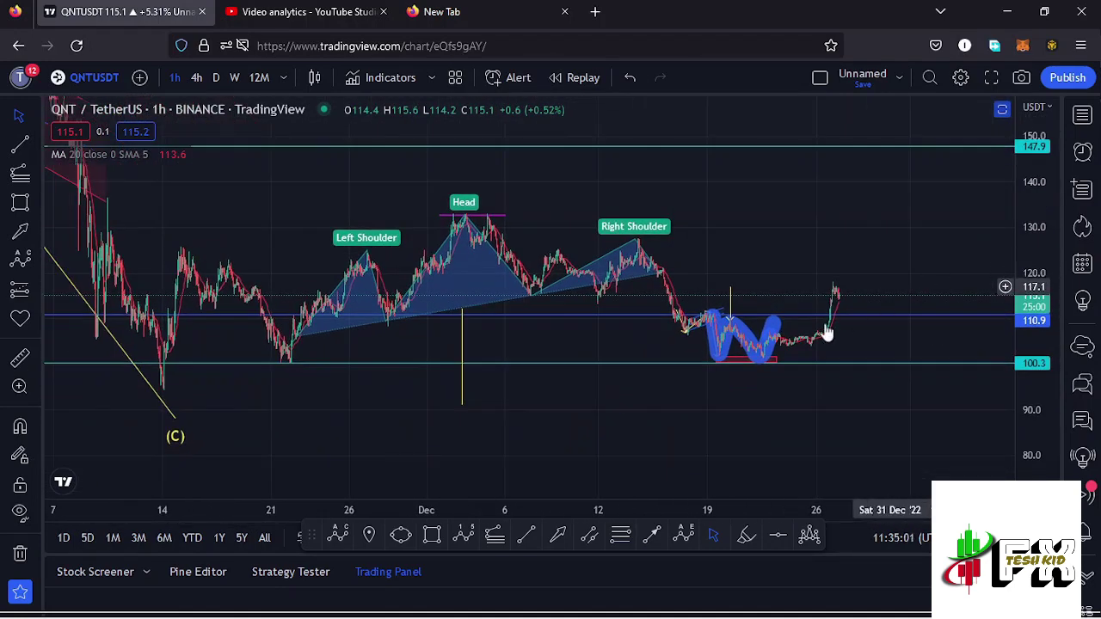
scroll(808, 339, up, 3)
scroll(774, 356, up, 4)
drag(634, 356, 869, 347)
drag(1031, 340, 852, 406)
scroll(749, 410, up, 3)
drag(340, 402, 496, 360)
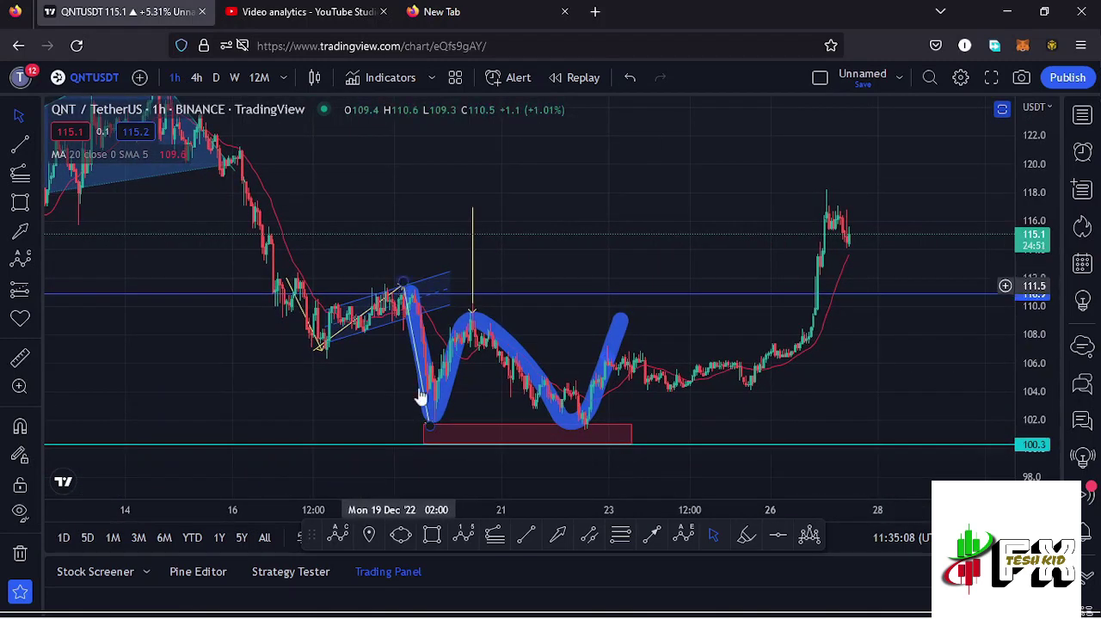
- Keep the W in view while zooming, then pan to the latest days 26–30
scroll(659, 415, up, 2)
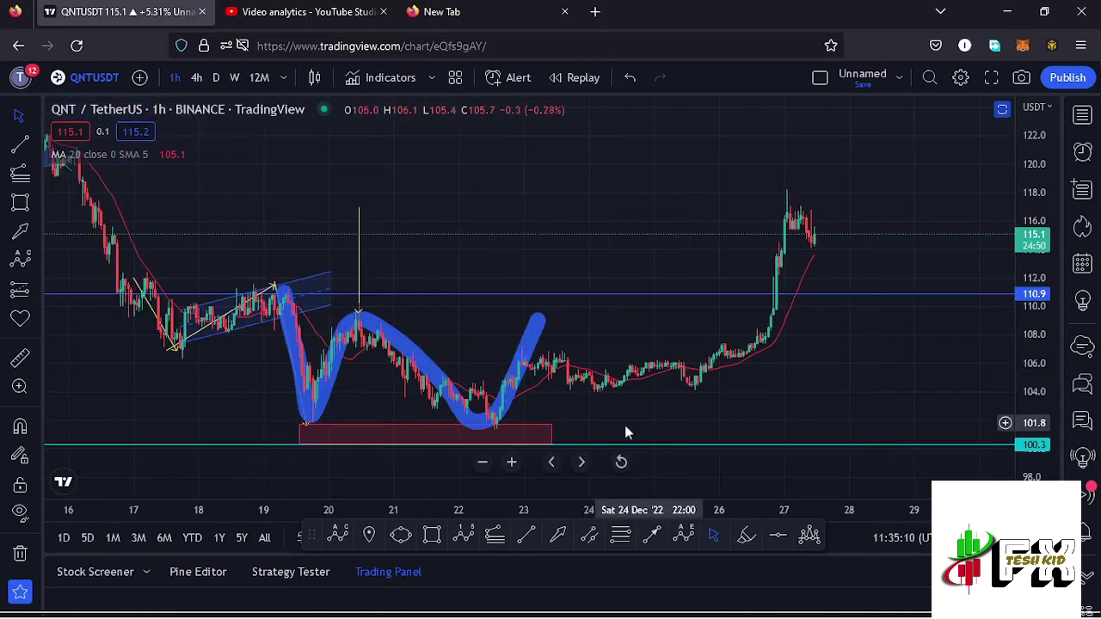
drag(602, 413, 773, 390)
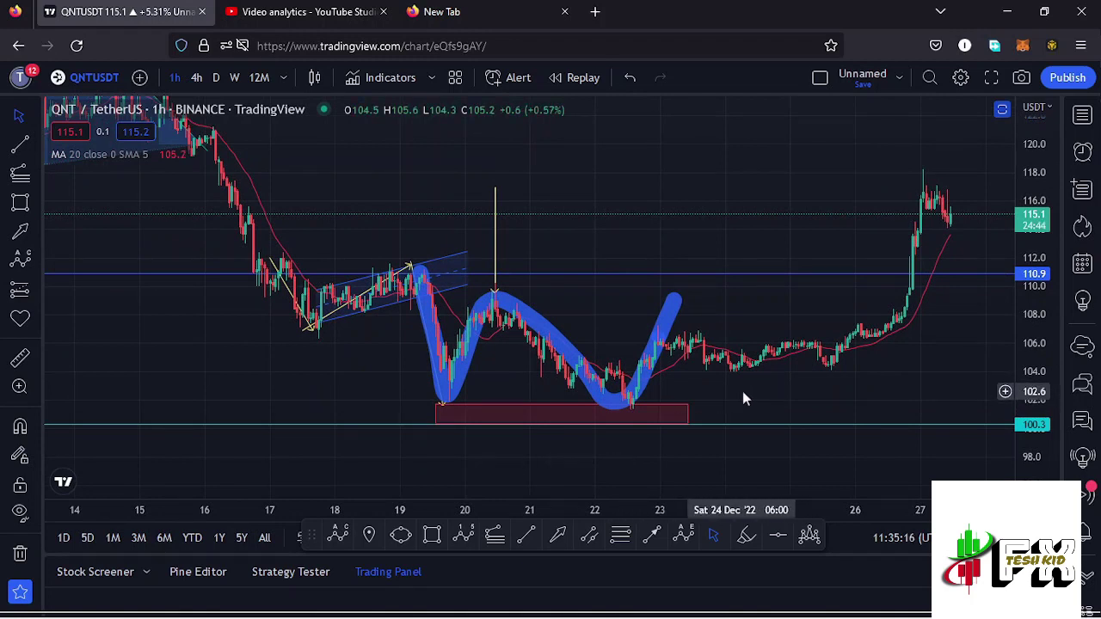
scroll(779, 389, up, 1)
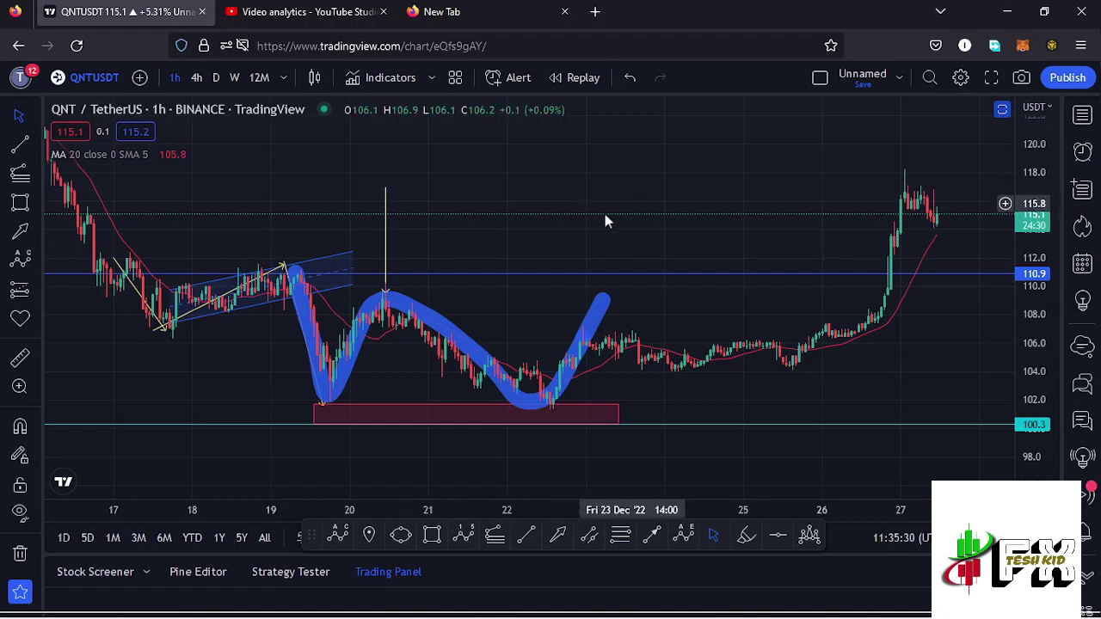
scroll(674, 238, up, 2)
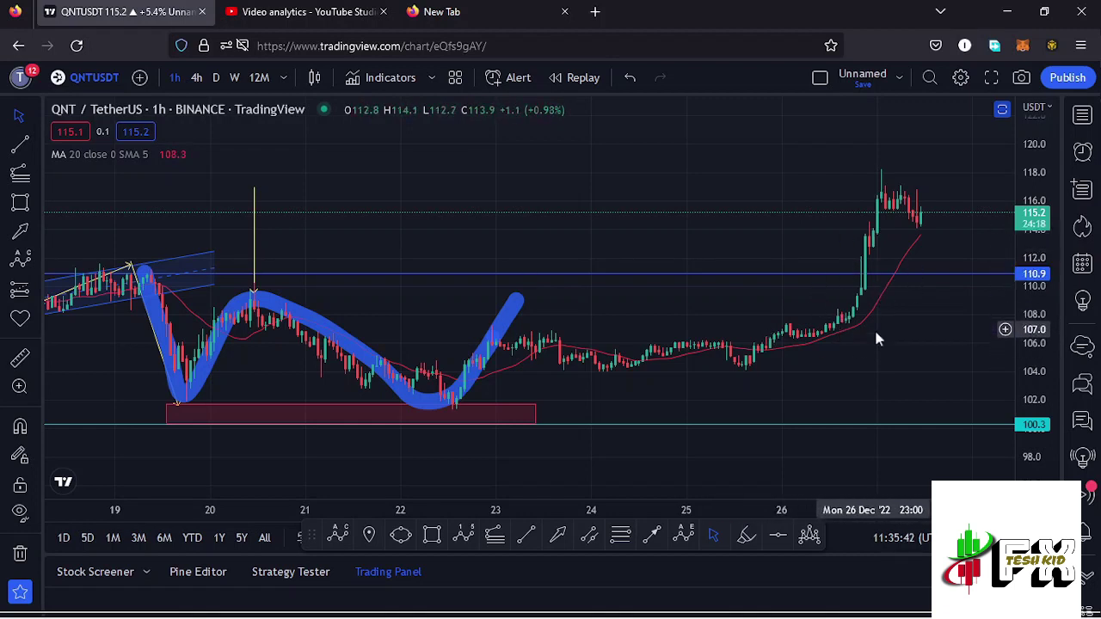
scroll(835, 348, down, 4)
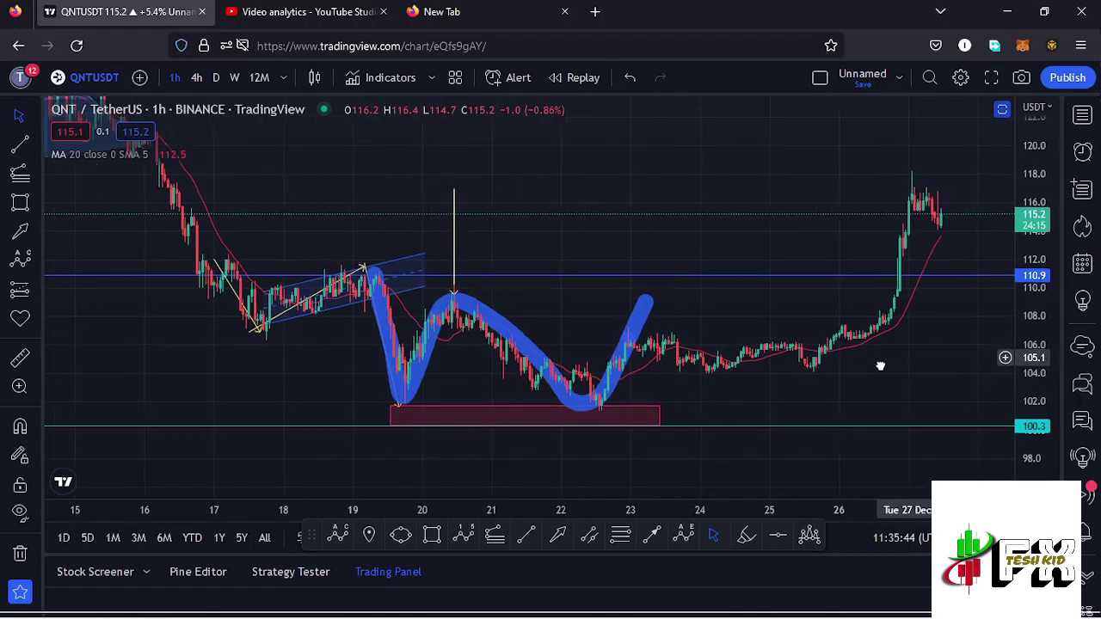
drag(880, 367, 737, 369)
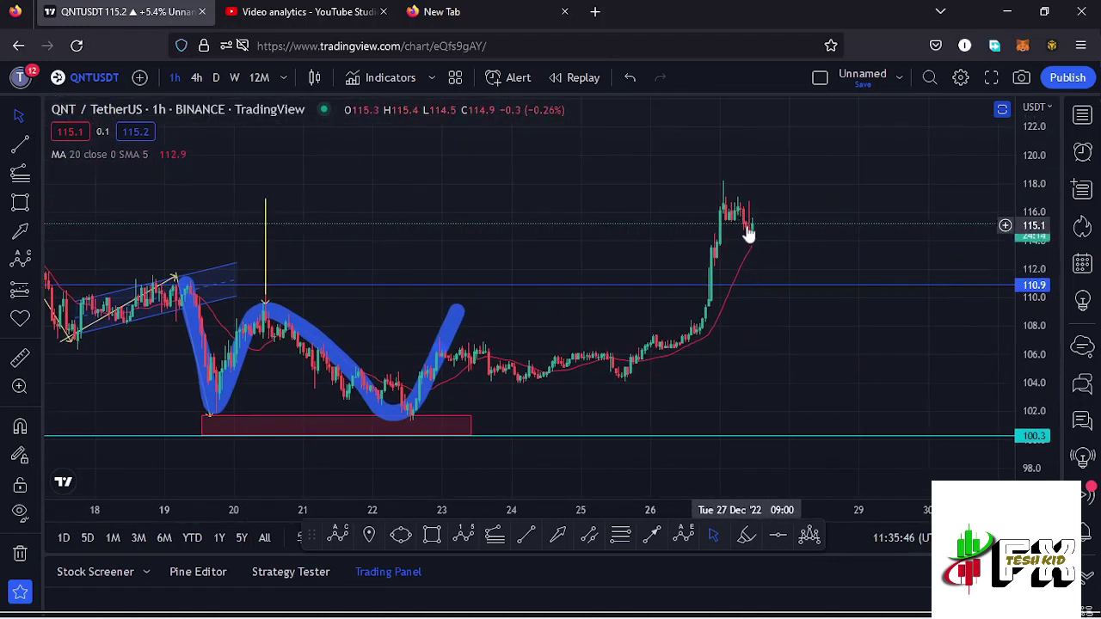
- Draw projection arrows down from the recent high to 110.9, then up toward 122
click(651, 536)
mouse_move(738, 213)
mouse_down()
mouse_move(768, 280)
mouse_move(751, 247)
mouse_up()
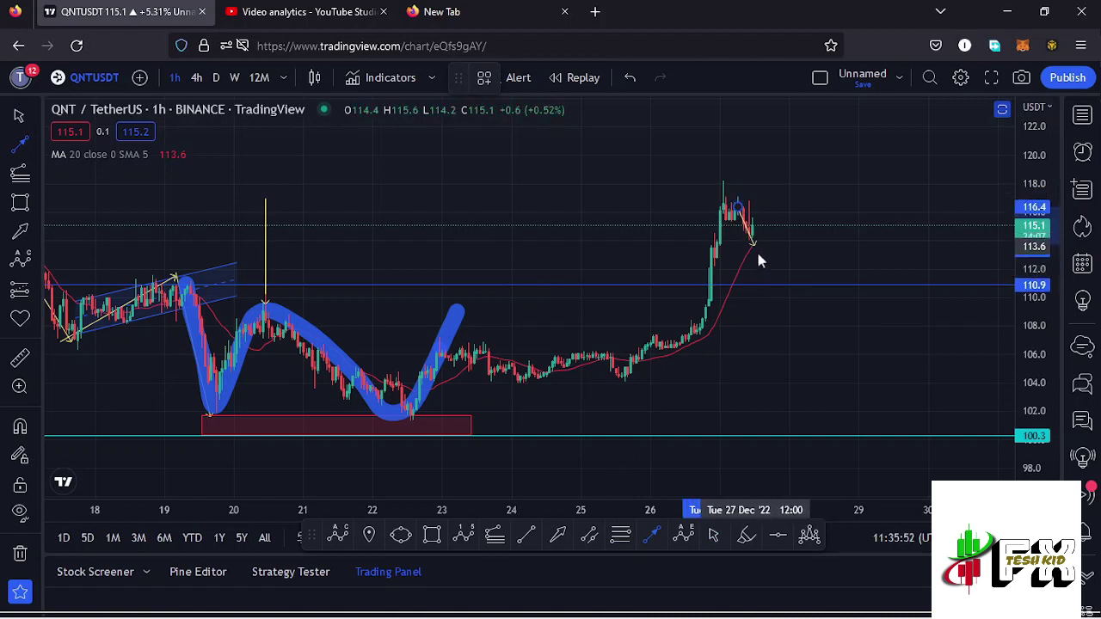
drag(770, 285, 770, 284)
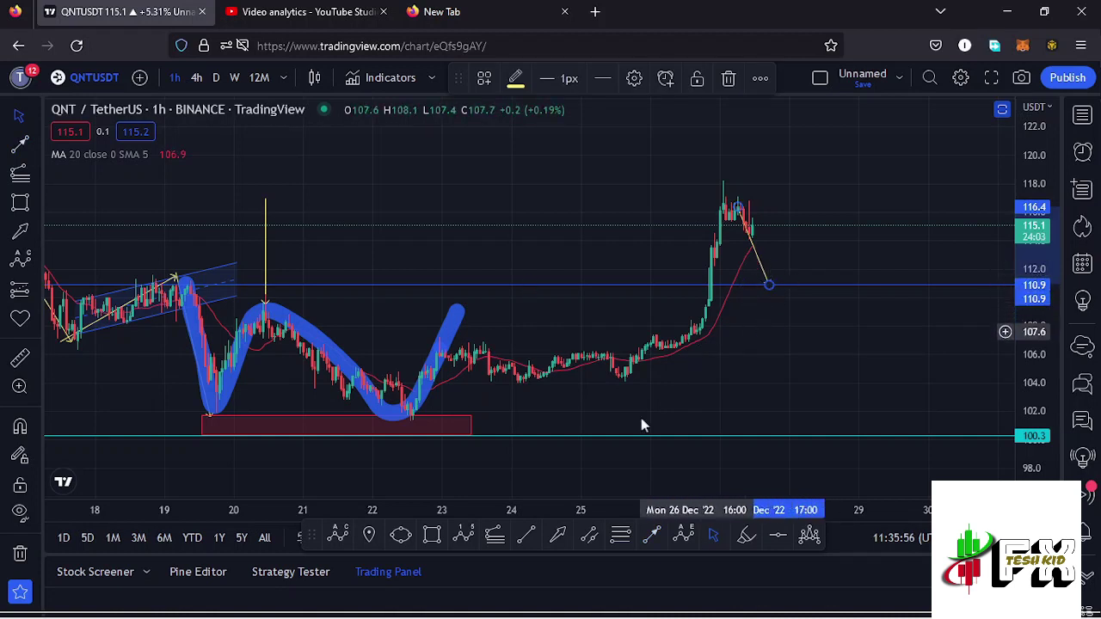
click(652, 535)
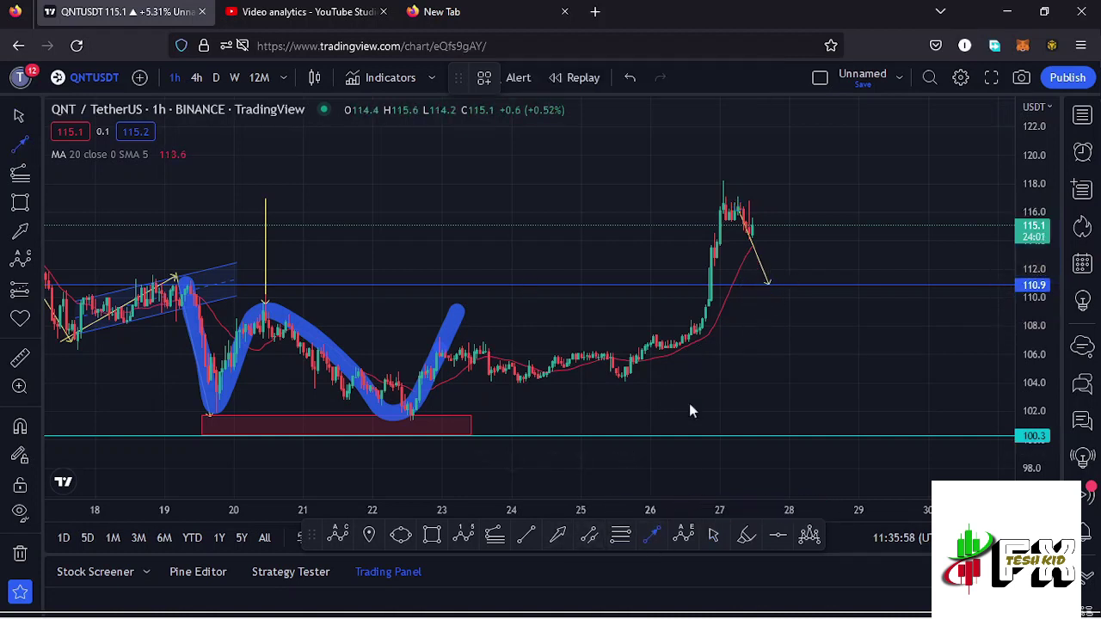
click(766, 282)
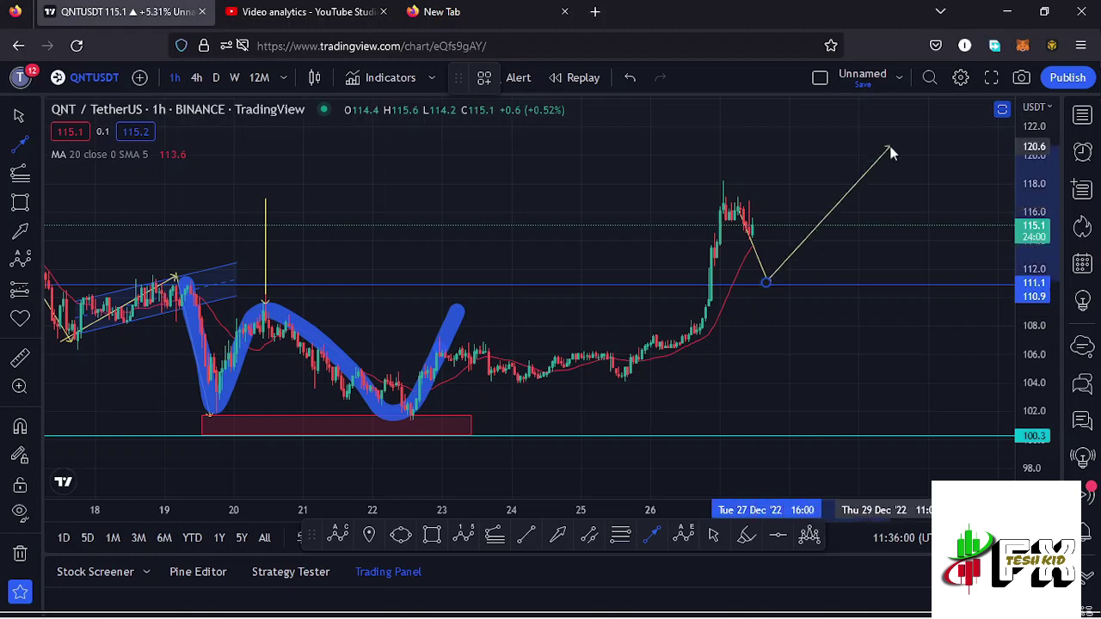
click(915, 131)
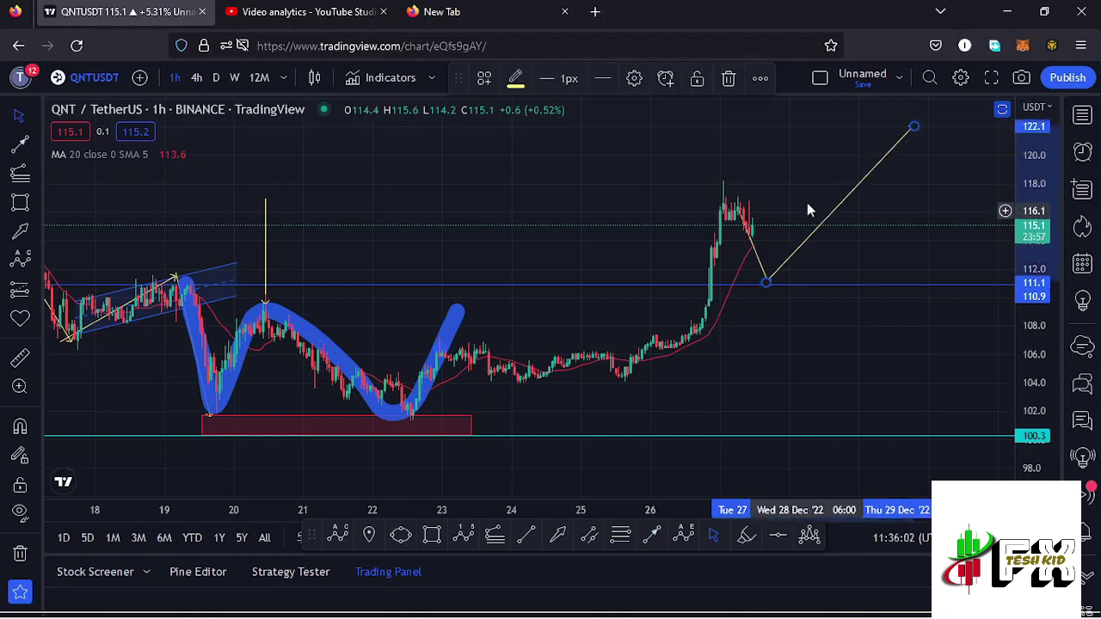
- Lower the projection's pullback point to about 110.9
scroll(748, 245, down, 2)
scroll(627, 246, down, 3)
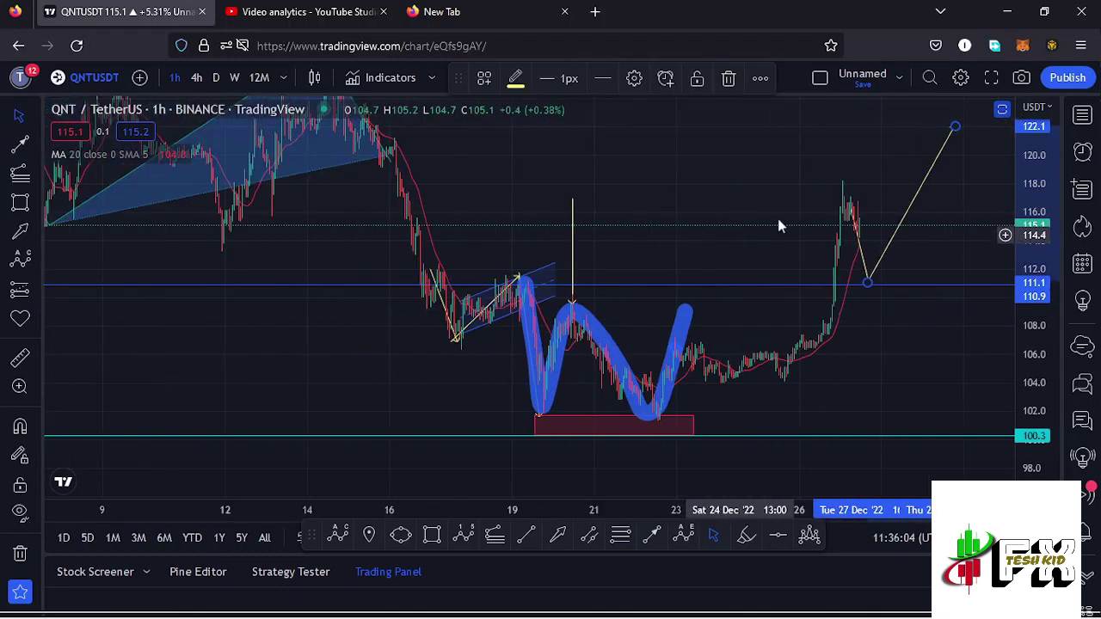
scroll(730, 246, up, 3)
scroll(719, 246, up, 2)
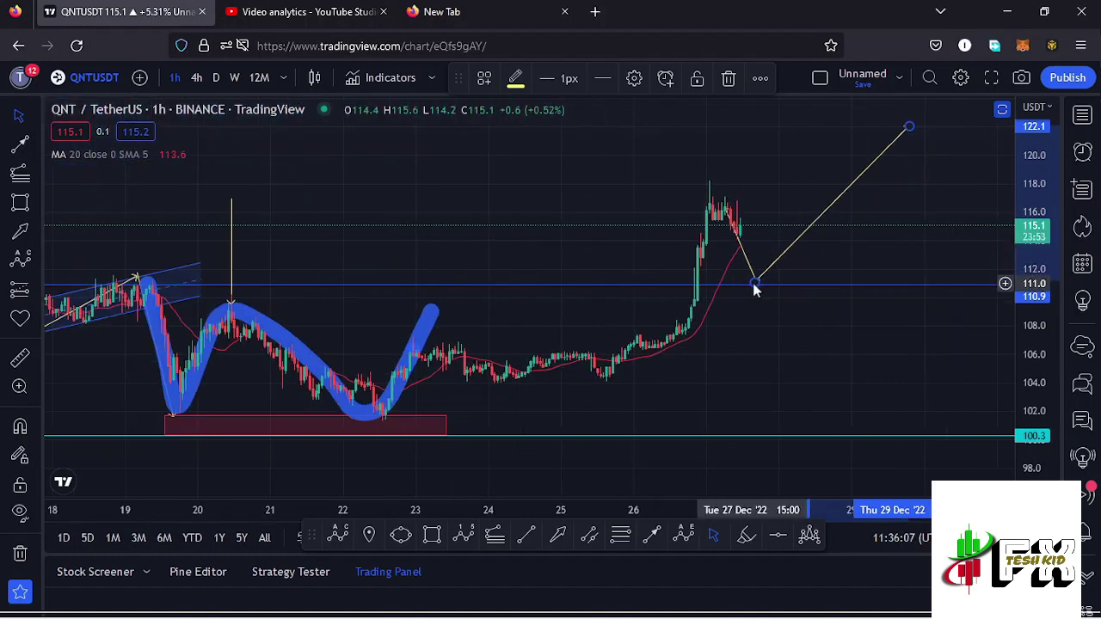
mouse_move(755, 285)
mouse_down()
mouse_move(765, 285)
mouse_move(762, 312)
mouse_up()
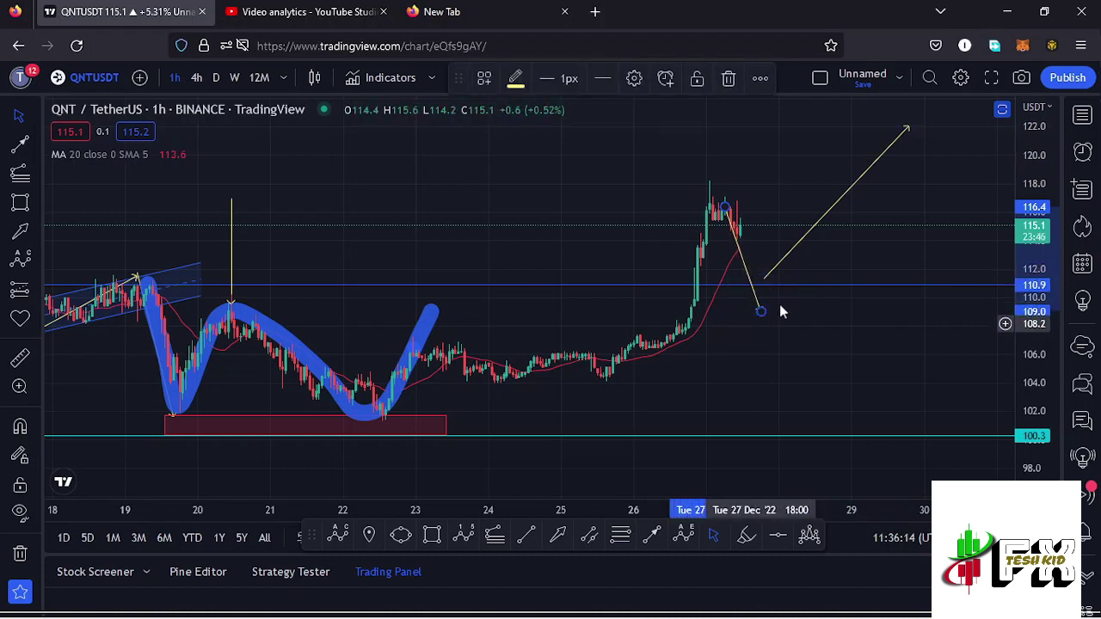
- Draw a short bounce line up to 110.9, then a line down to the 100.4 support
click(652, 535)
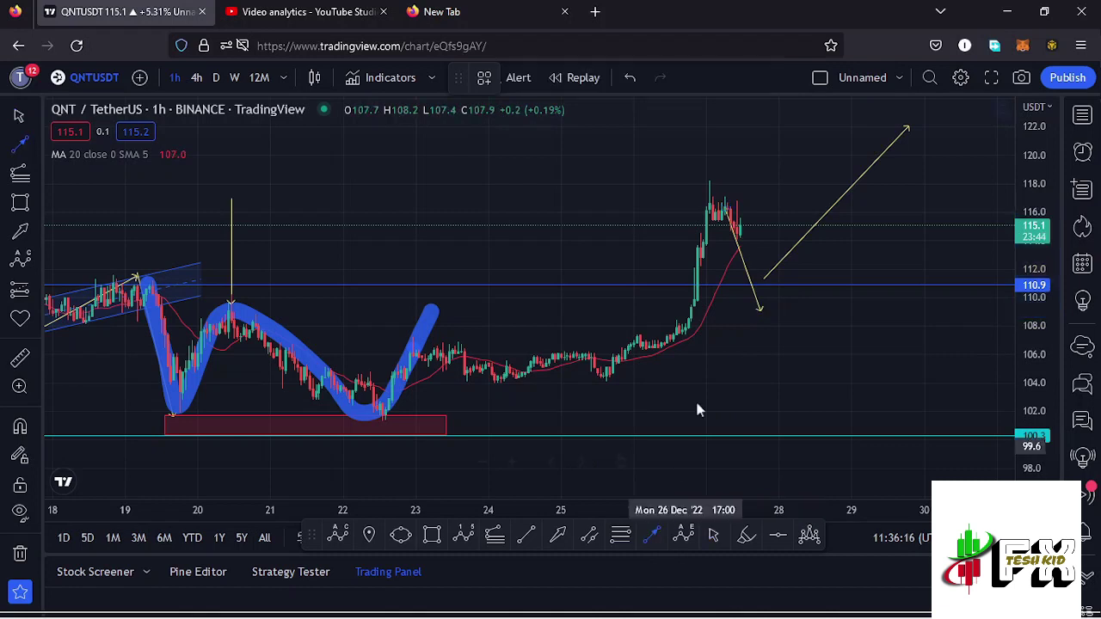
click(761, 310)
click(790, 288)
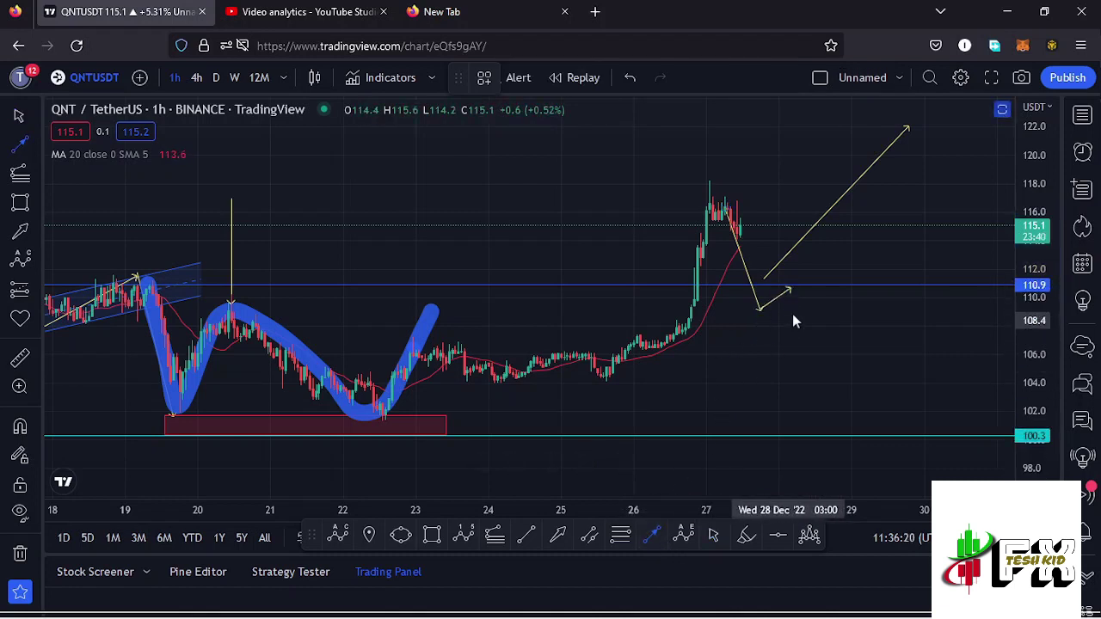
click(791, 288)
click(813, 439)
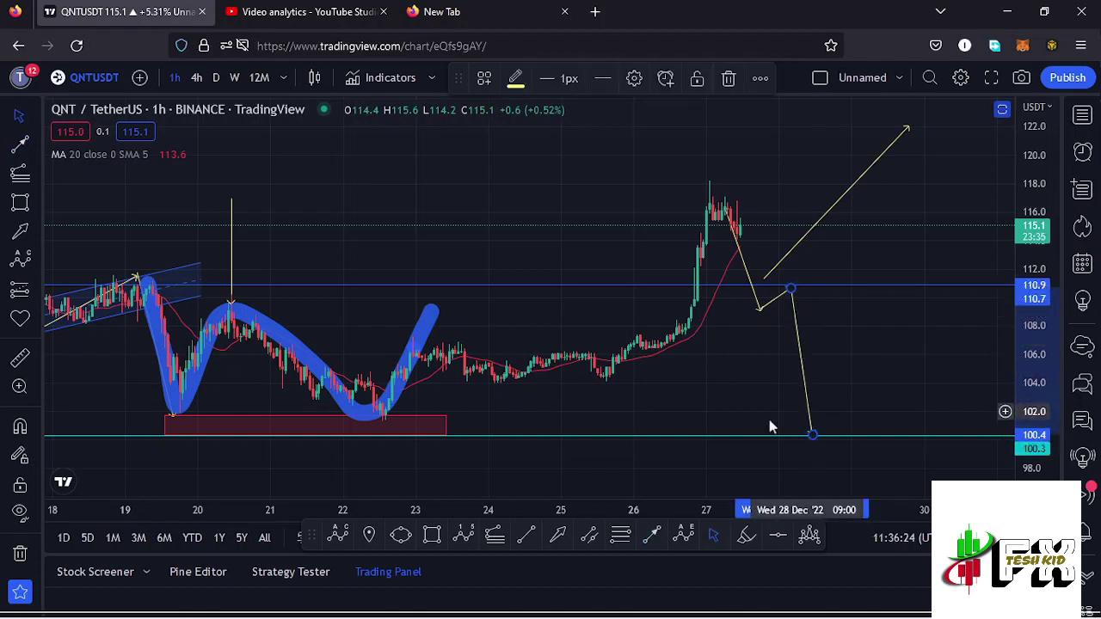
- Extend the downward projection line's end lower, toward roughly 96
scroll(727, 417, down, 3)
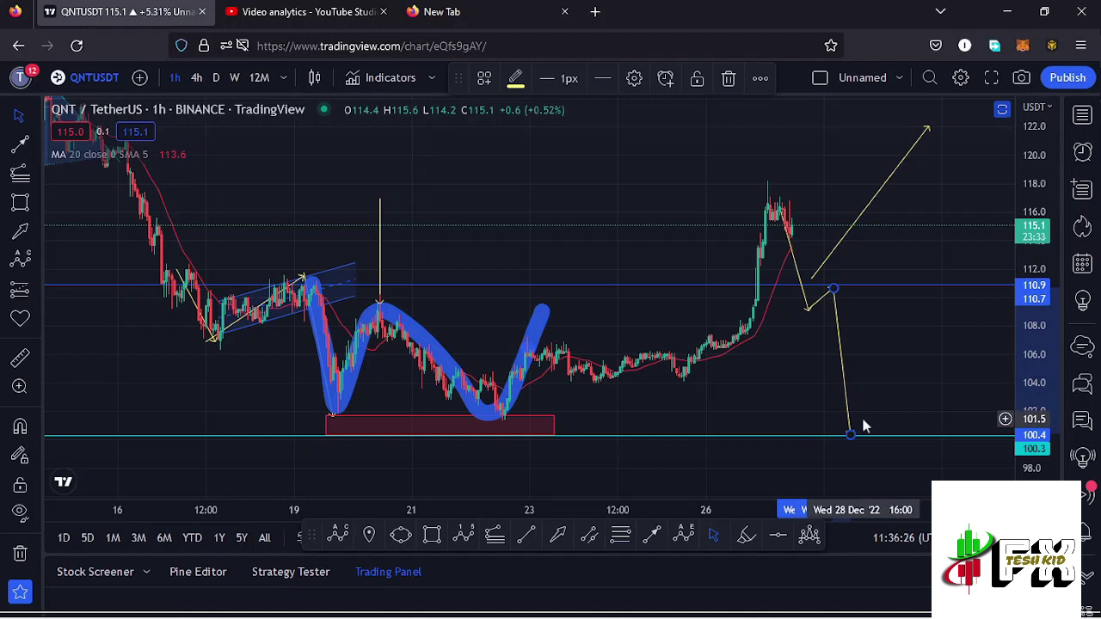
click(776, 383)
drag(776, 383, 775, 355)
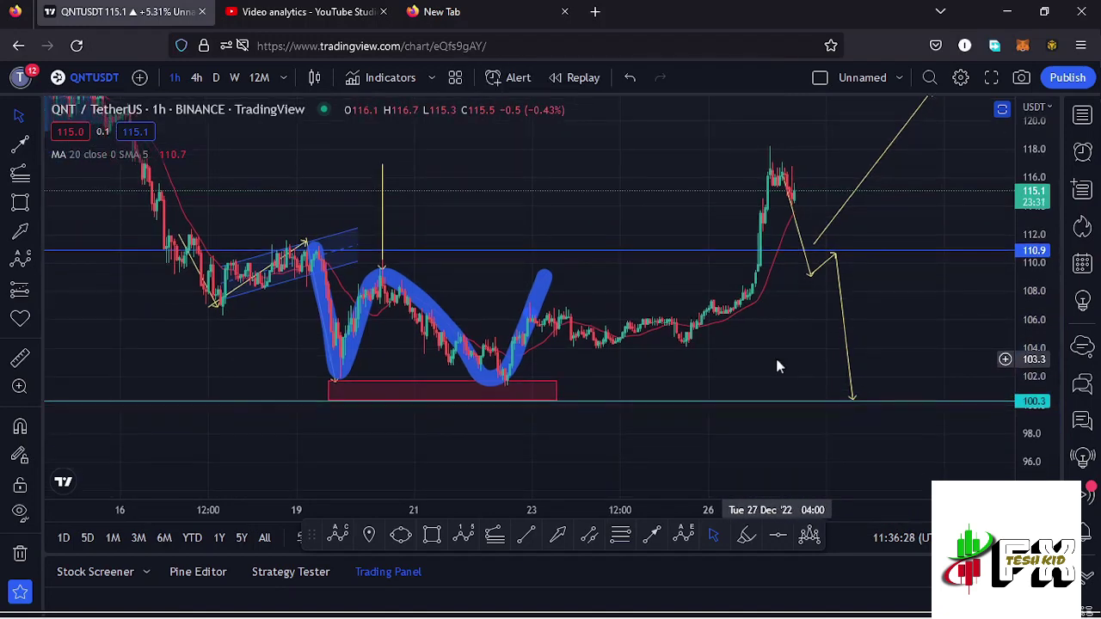
scroll(776, 364, down, 4)
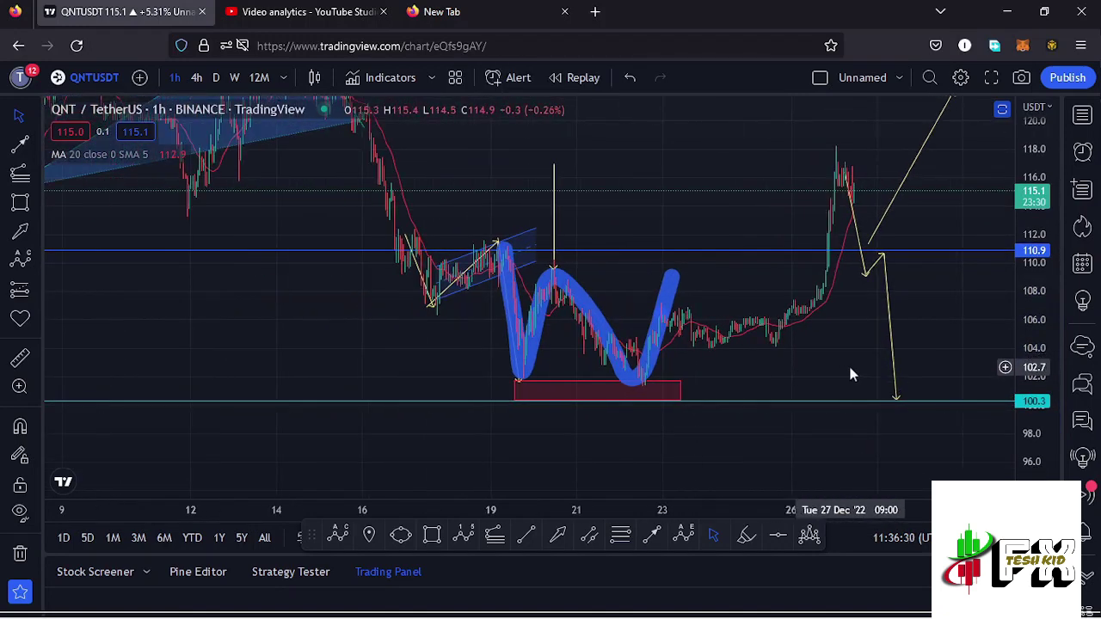
drag(849, 367, 732, 344)
click(789, 378)
drag(791, 382, 728, 376)
- Zoom out and compress the price scale to bring the head-and-shoulders pattern into view
scroll(606, 419, down, 5)
drag(1037, 258, 1036, 309)
drag(559, 357, 609, 369)
scroll(609, 369, down, 3)
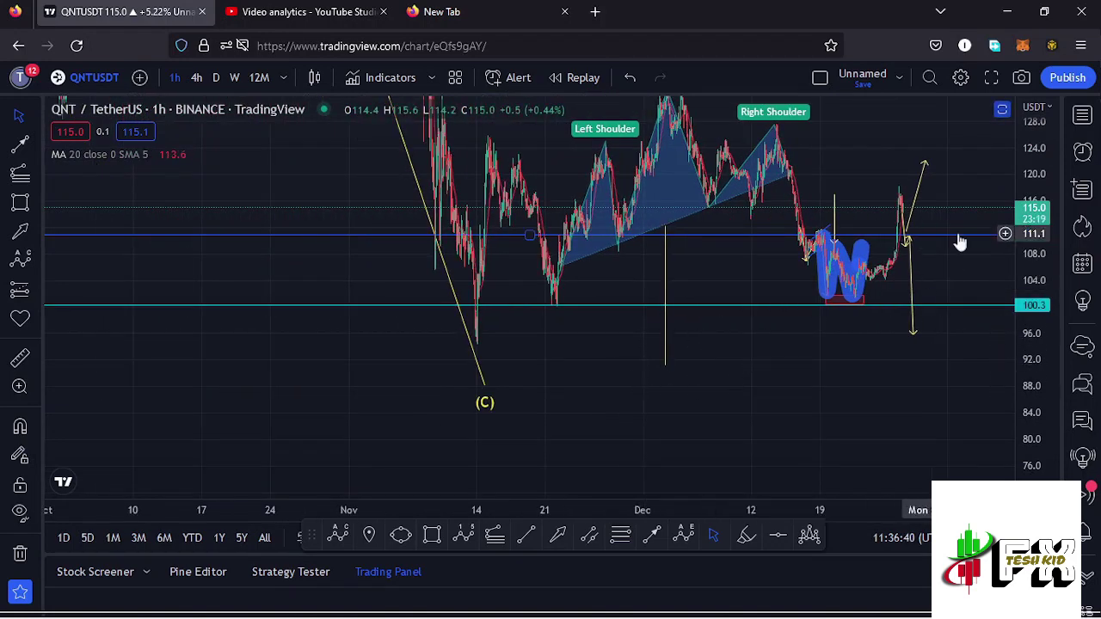
drag(964, 254, 825, 336)
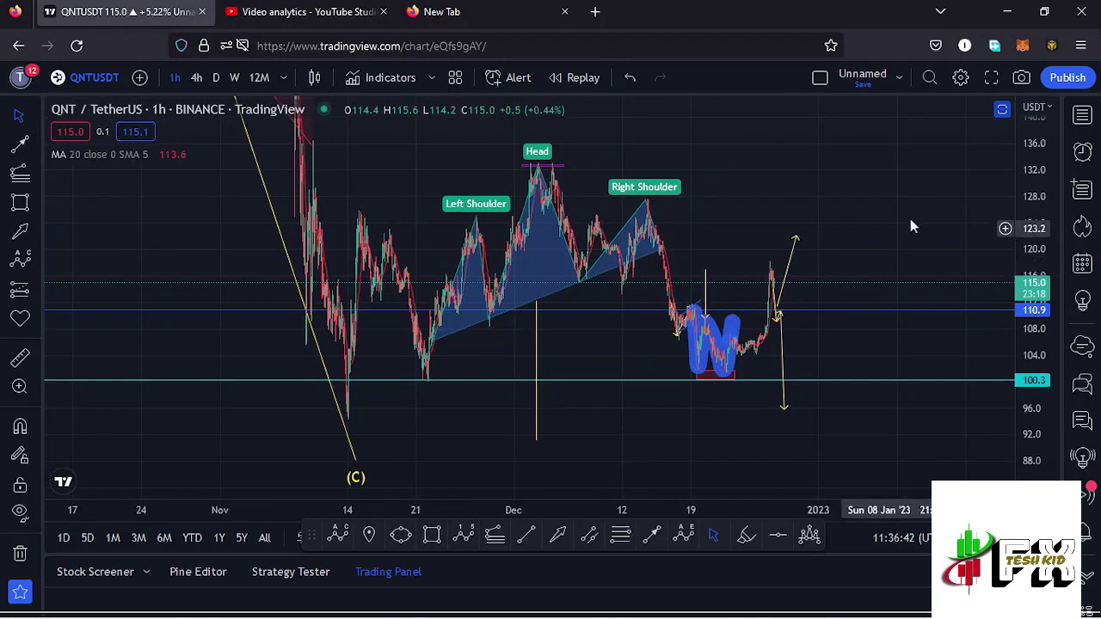
drag(1032, 176, 684, 267)
scroll(729, 261, up, 4)
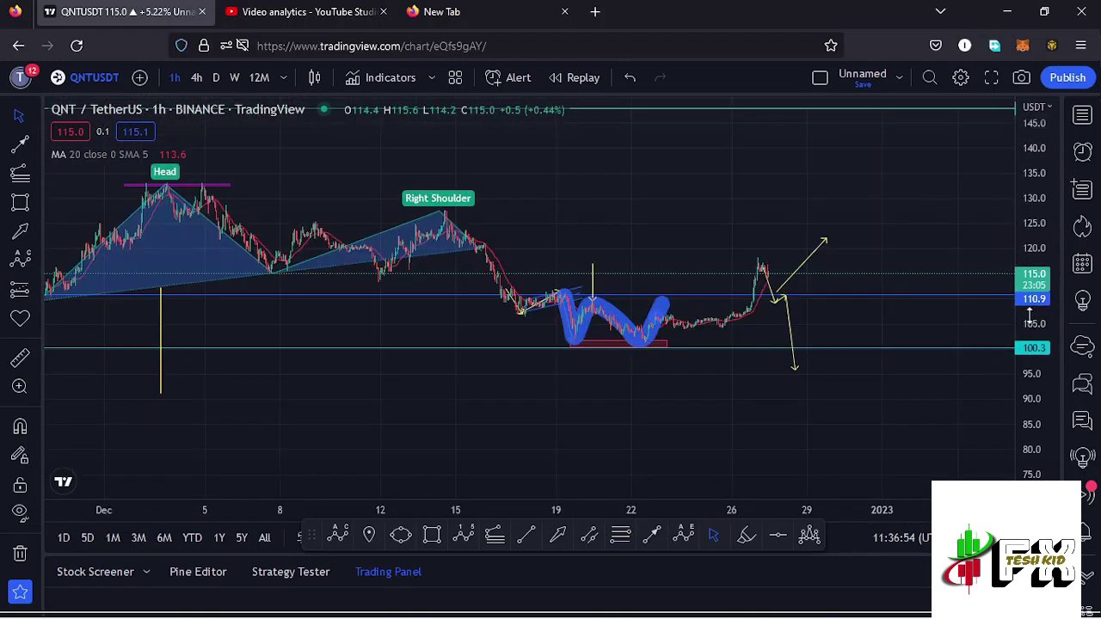
scroll(711, 309, up, 3)
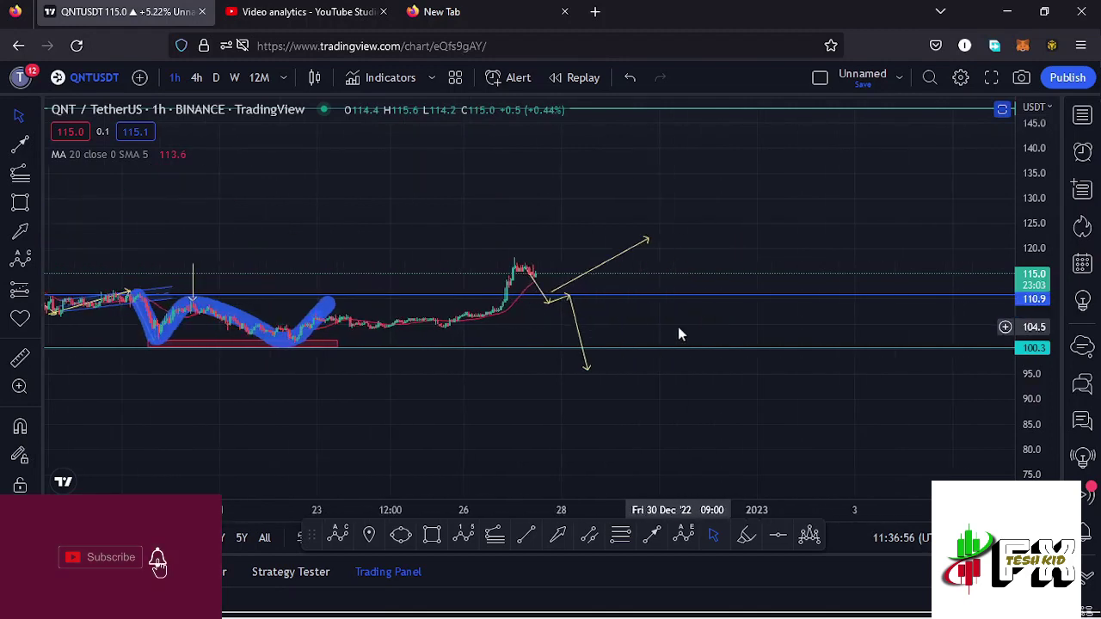
drag(1038, 297, 818, 234)
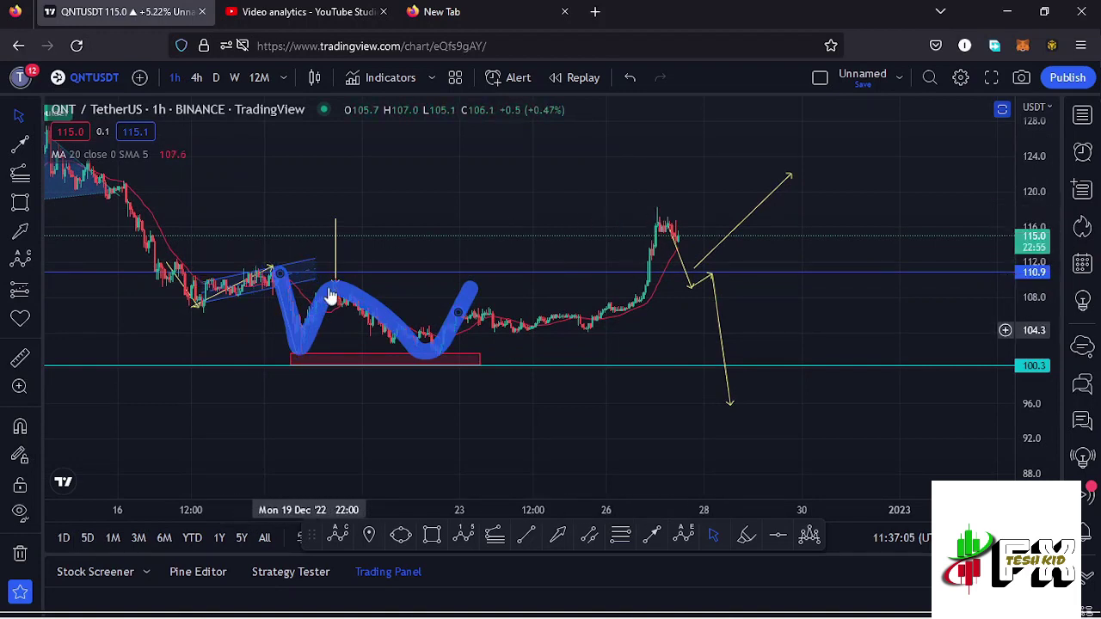
click(470, 282)
click(495, 343)
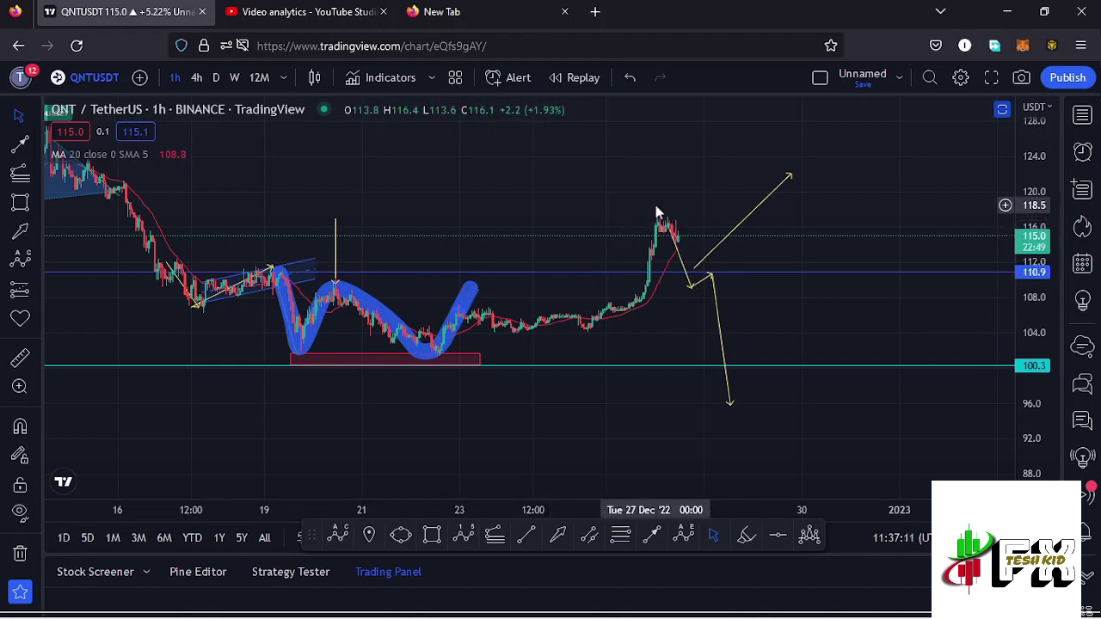
click(688, 273)
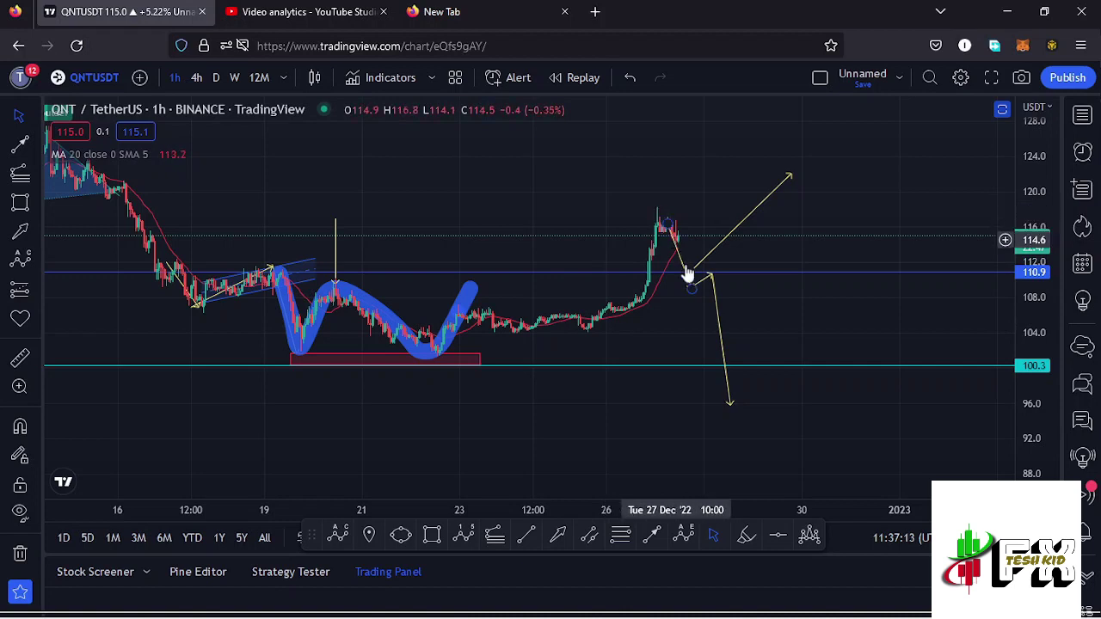
click(710, 278)
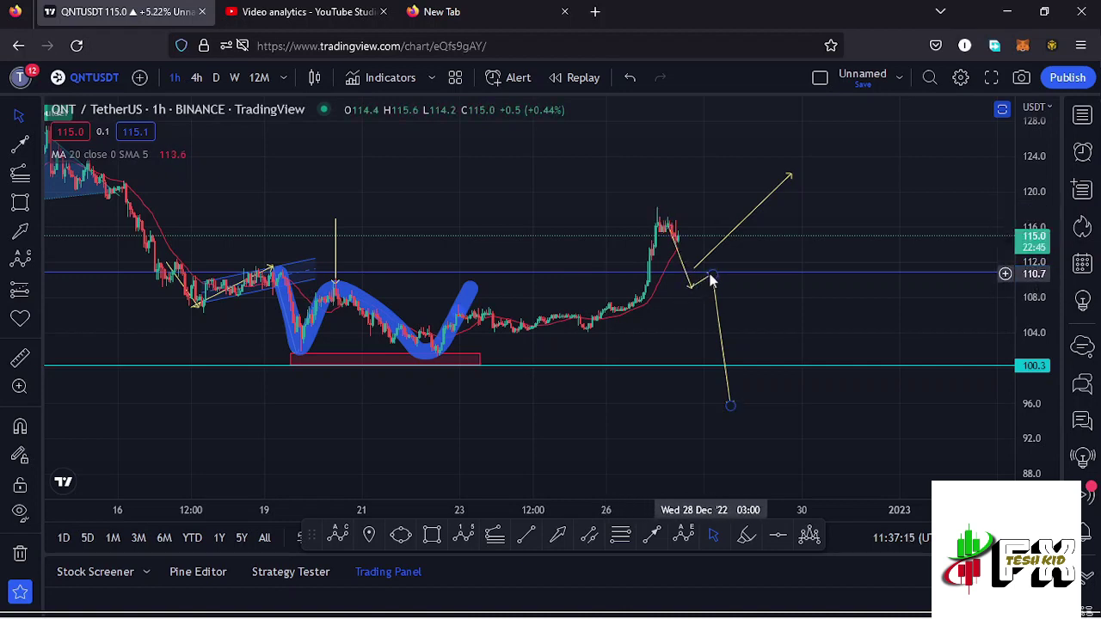
click(730, 420)
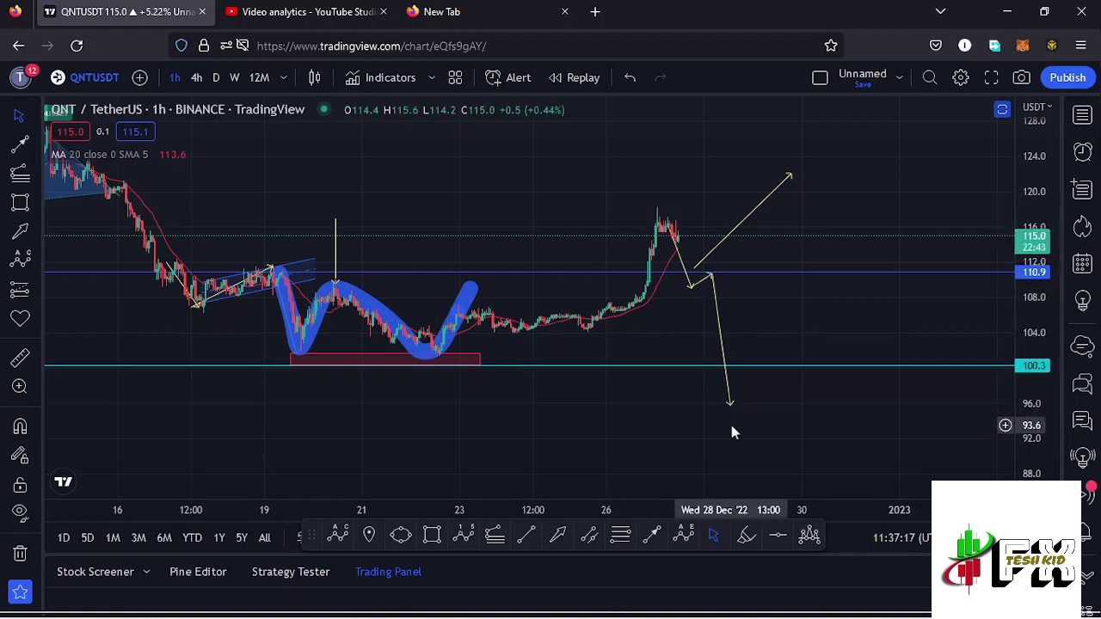
scroll(608, 426, down, 2)
scroll(687, 422, down, 5)
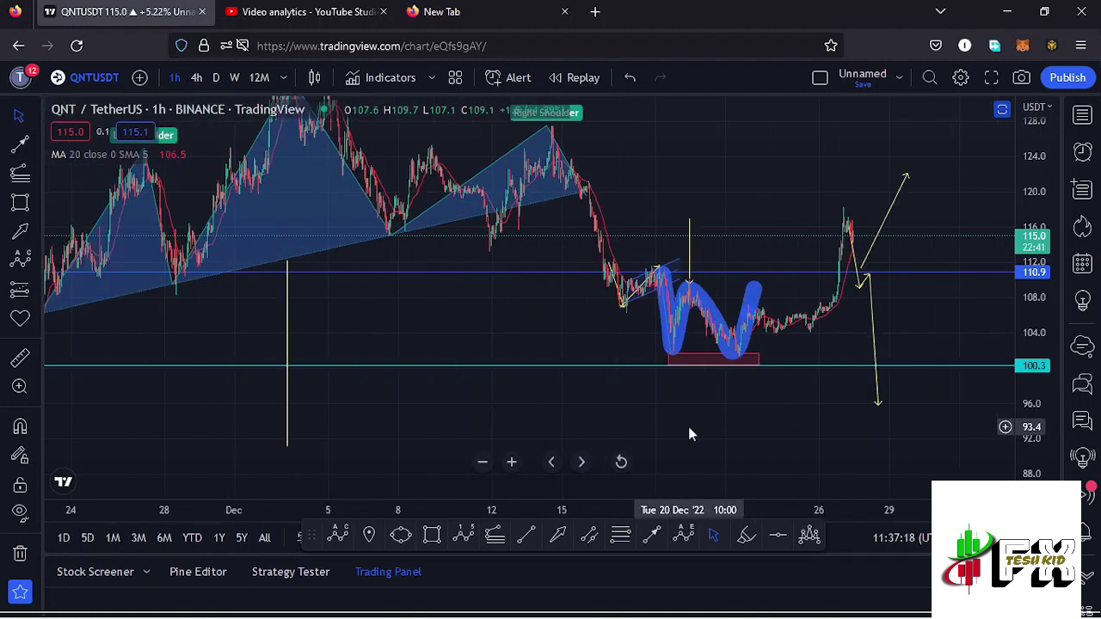
drag(804, 417, 625, 394)
mouse_move(1039, 207)
mouse_down()
mouse_move(1035, 216)
mouse_move(1030, 201)
mouse_up()
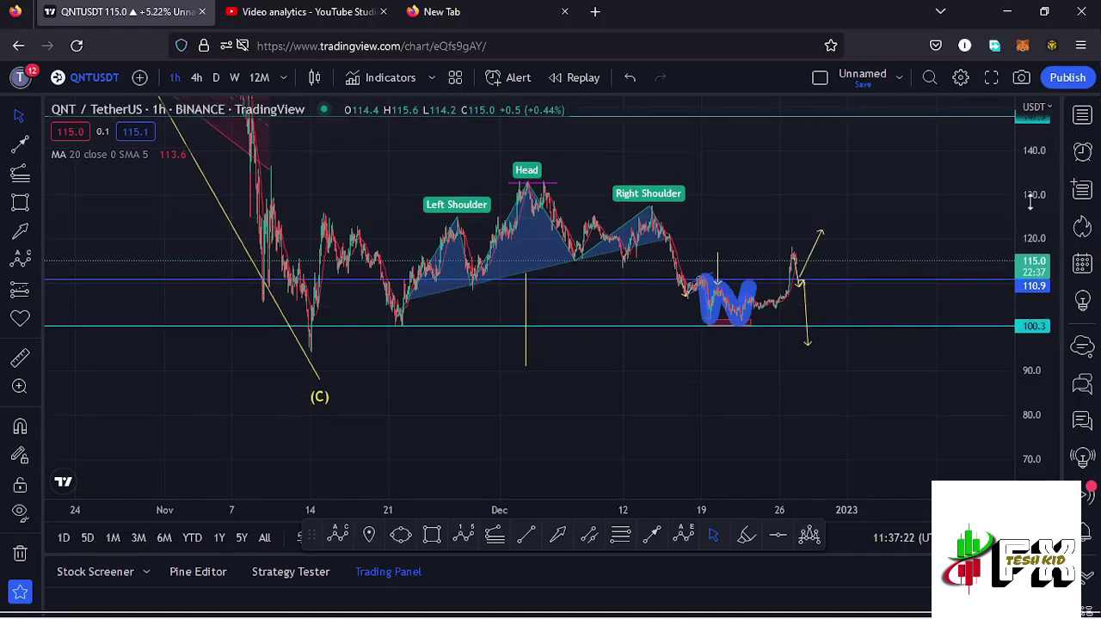
- Bring back the RSI and MACD panes, view RSI maximized, then restore it
click(1002, 113)
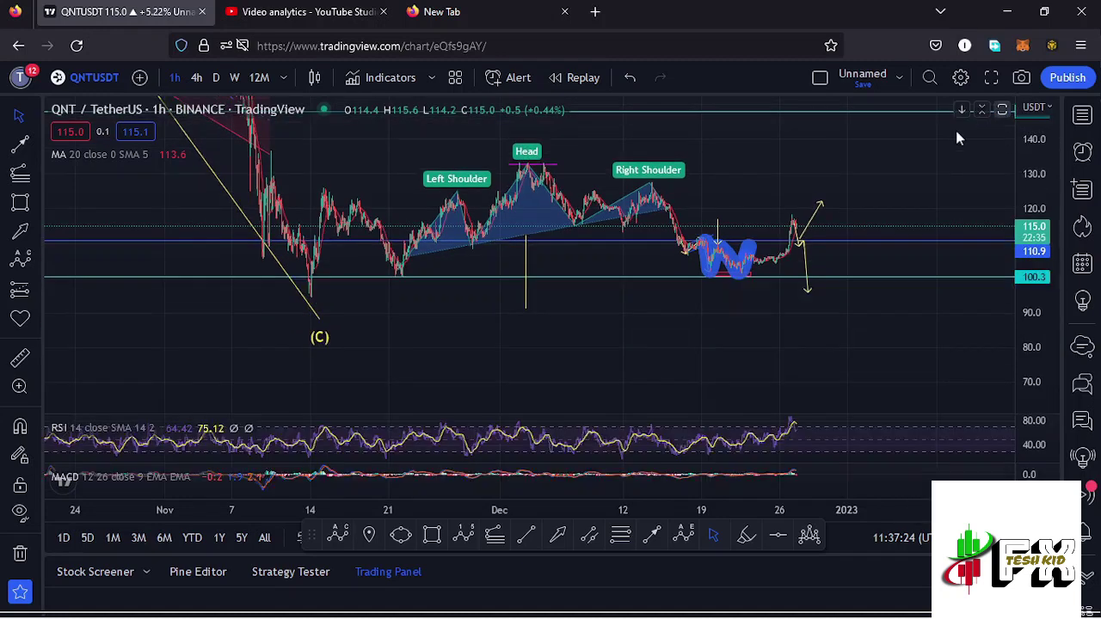
click(1001, 429)
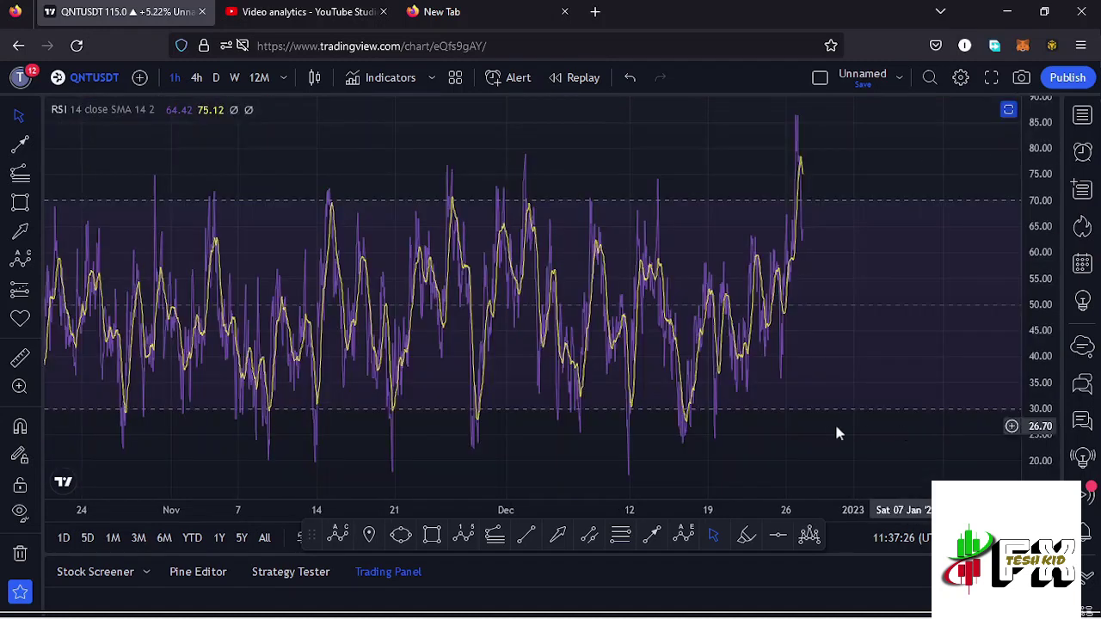
scroll(723, 344, up, 3)
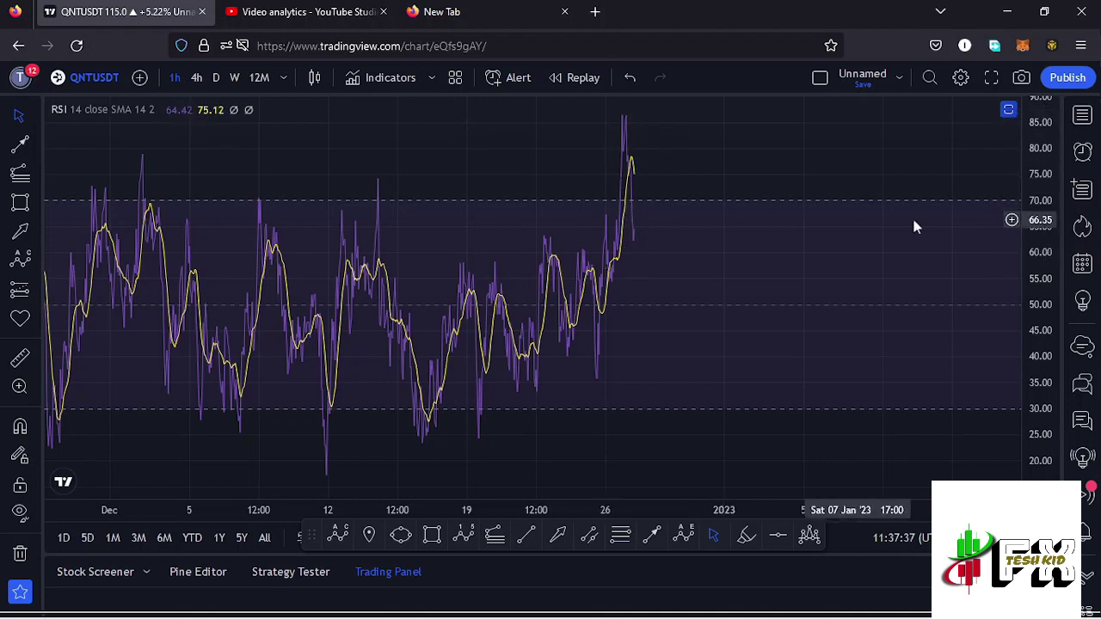
click(1008, 111)
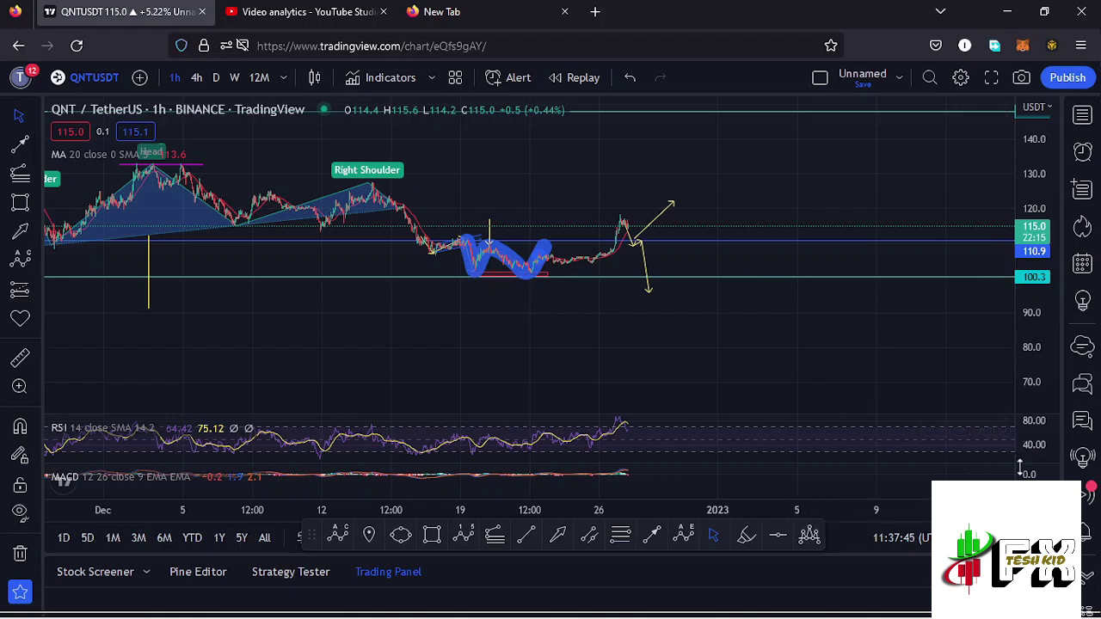
- Maximize the MACD (12, 26, 9) pane around recent dates, then restore its normal size
click(1002, 477)
drag(713, 345, 585, 243)
scroll(669, 386, up, 5)
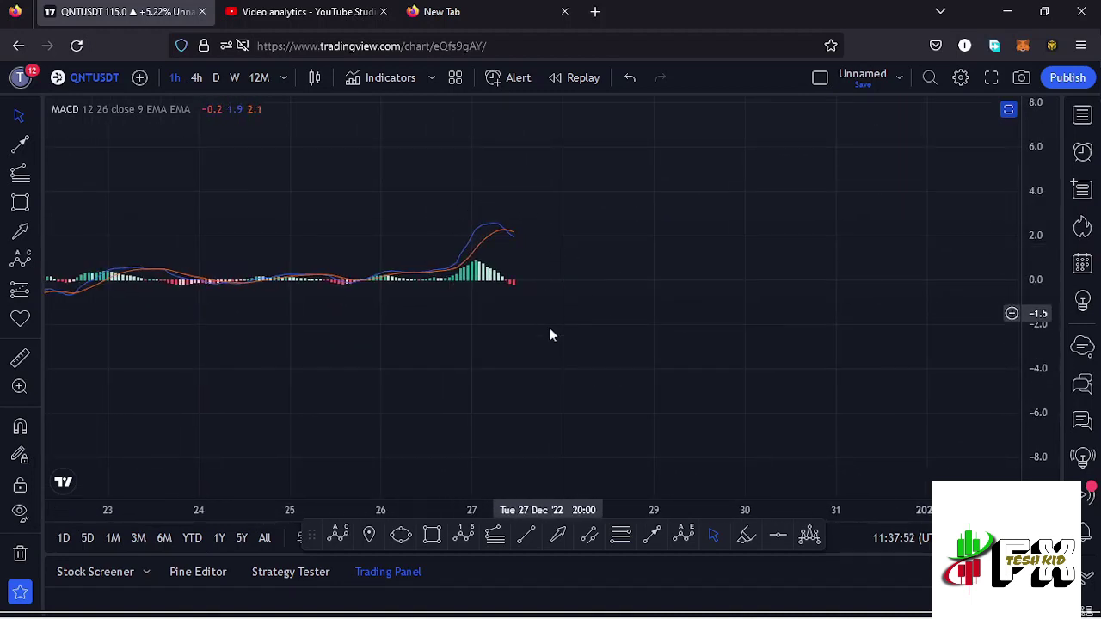
scroll(549, 328, down, 2)
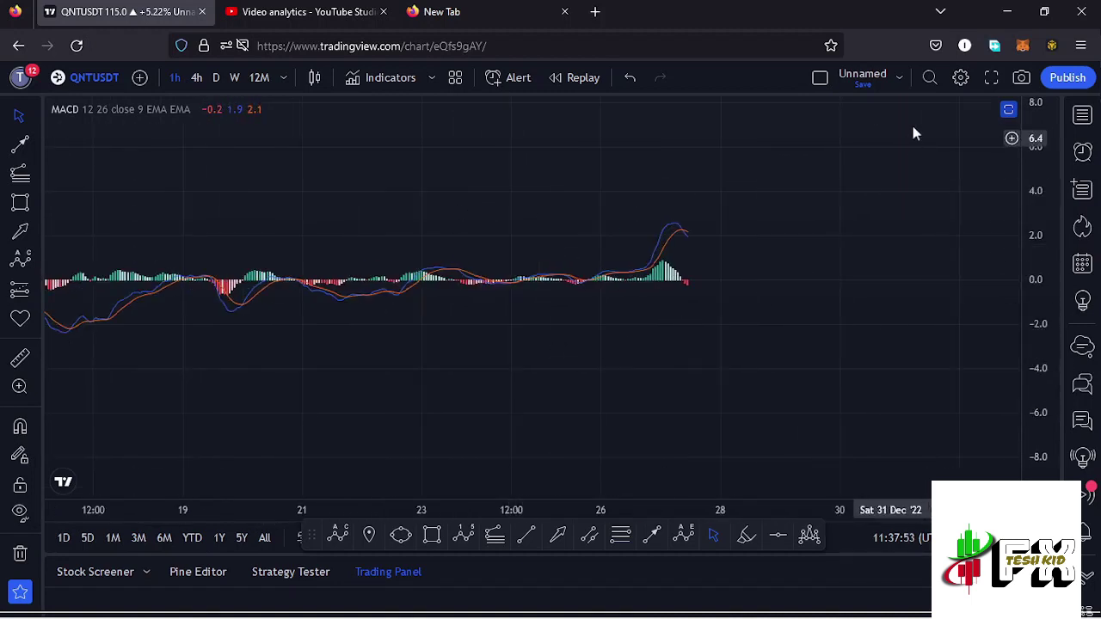
click(1009, 110)
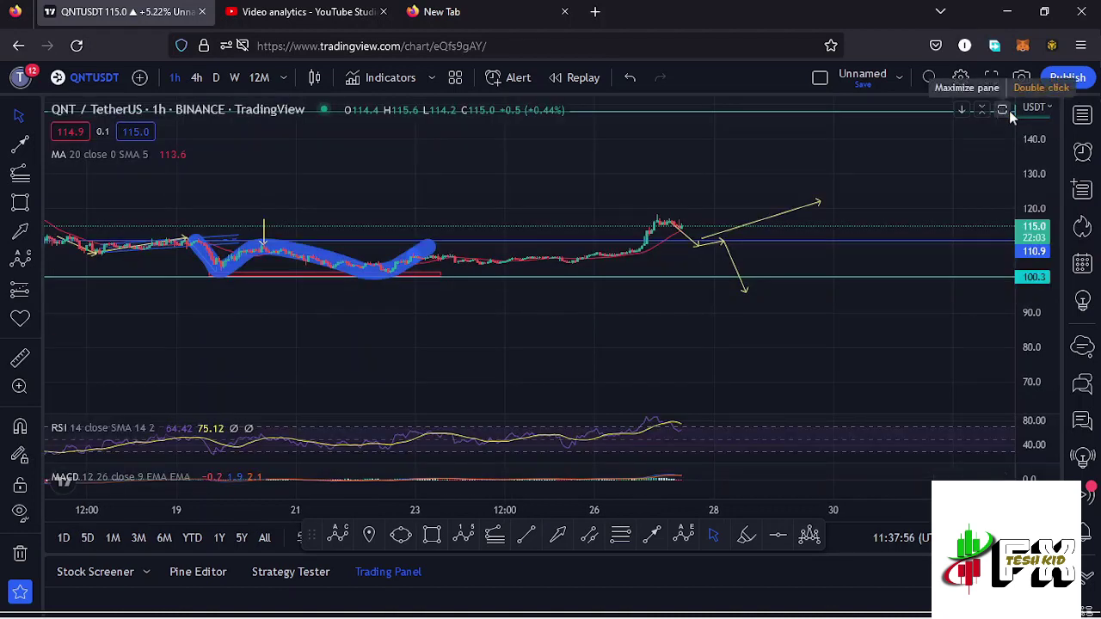